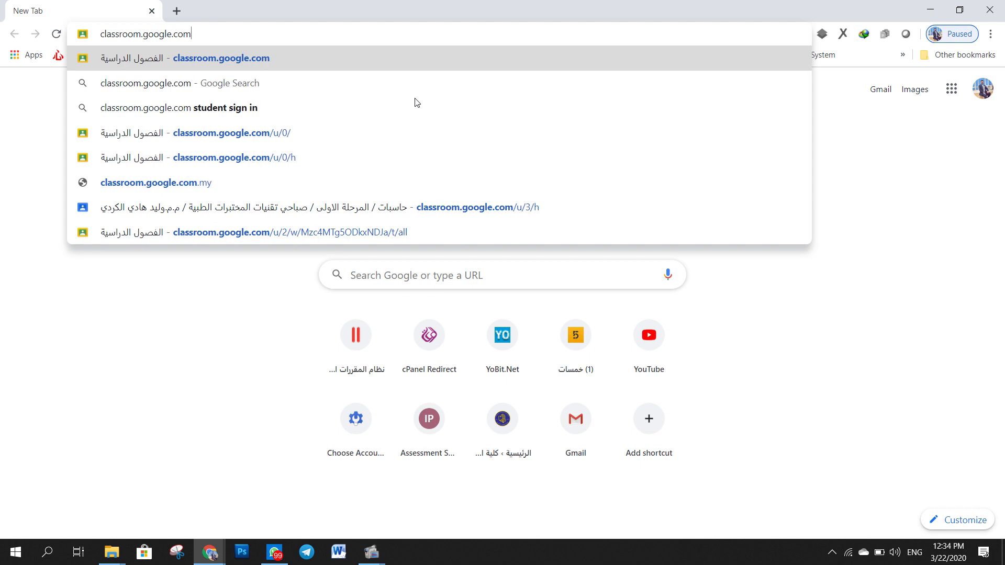
# - Search for 'google classroom' in a new tab and open the Google Classroom site
pyautogui.press('Return')
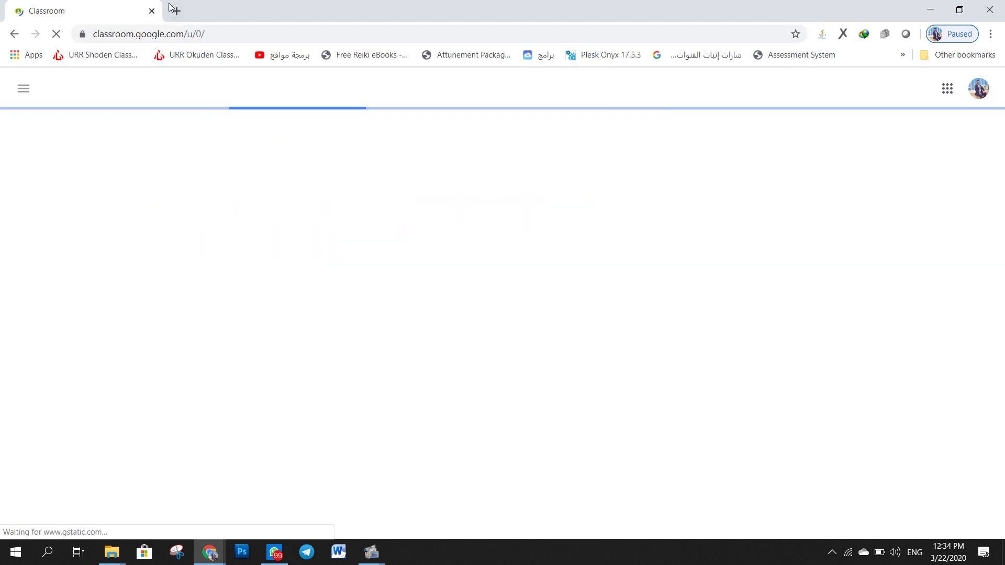
pyautogui.click(176, 10)
pyautogui.click(465, 284)
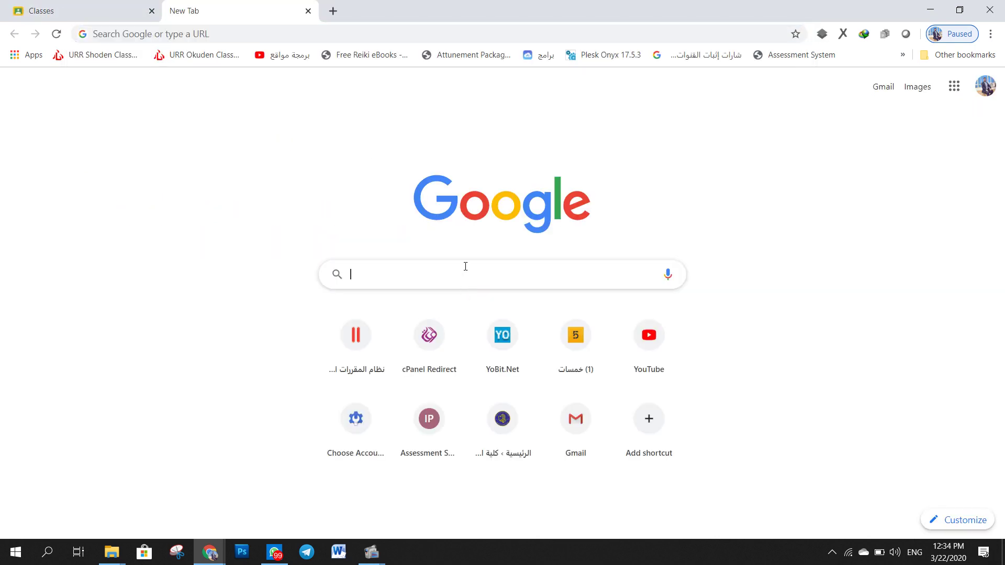
pyautogui.write('cl')
pyautogui.press('BackSpace')
pyautogui.press('BackSpace')
pyautogui.press('BackSpace')
pyautogui.write('googl')
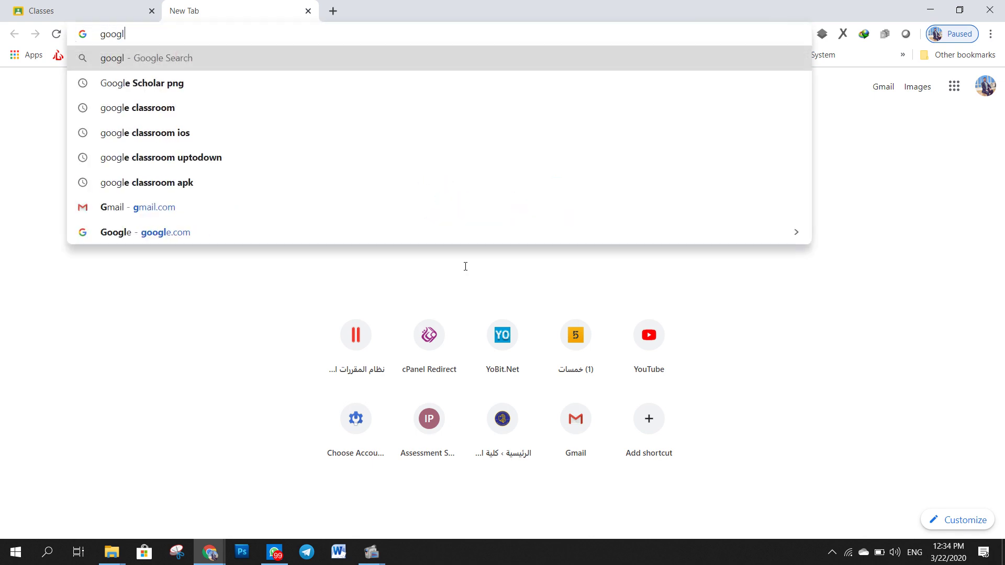
pyautogui.write('e classroom')
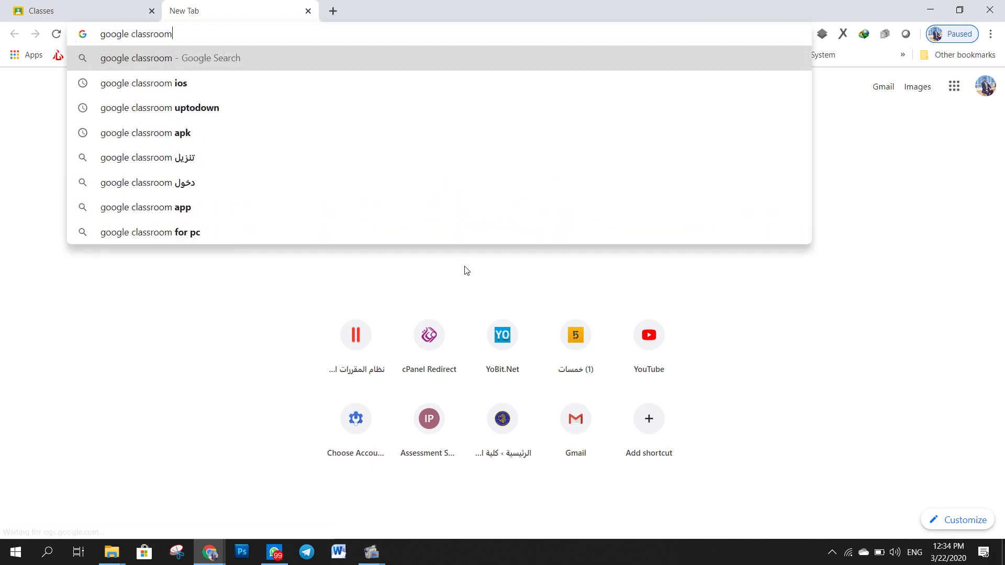
pyautogui.press('Return')
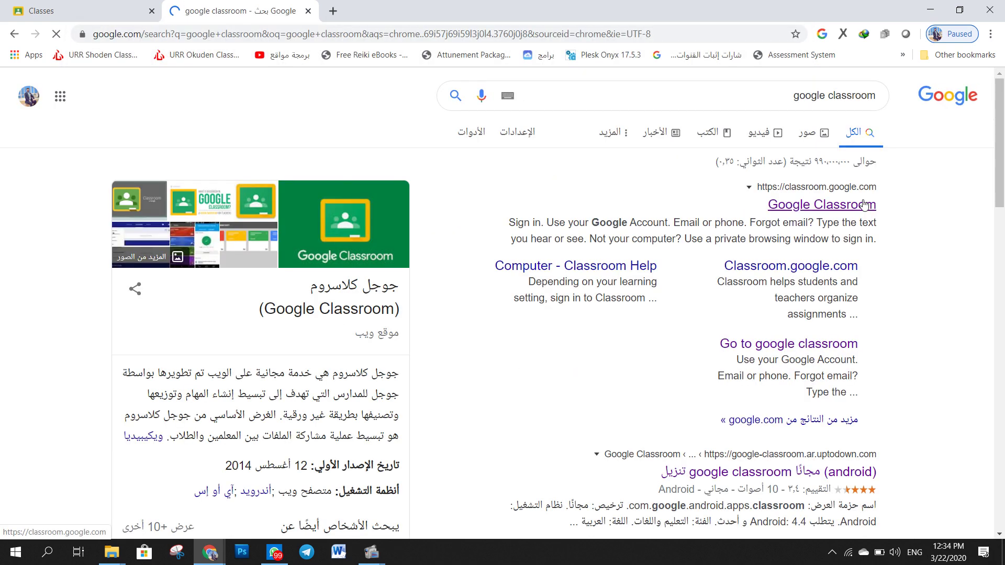
pyautogui.click(862, 204)
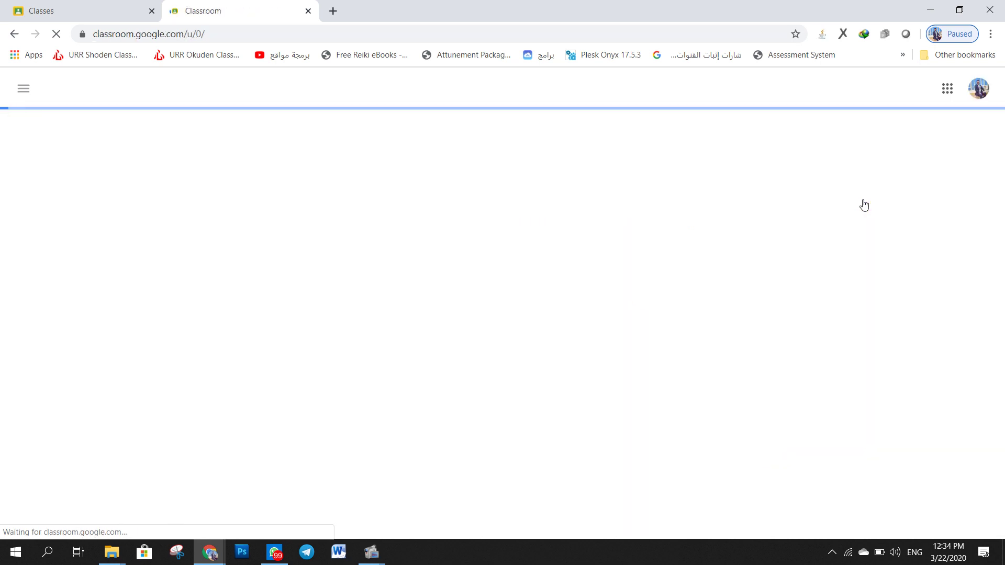
# - Sign out of all Google accounts from the account menu
pyautogui.click(983, 94)
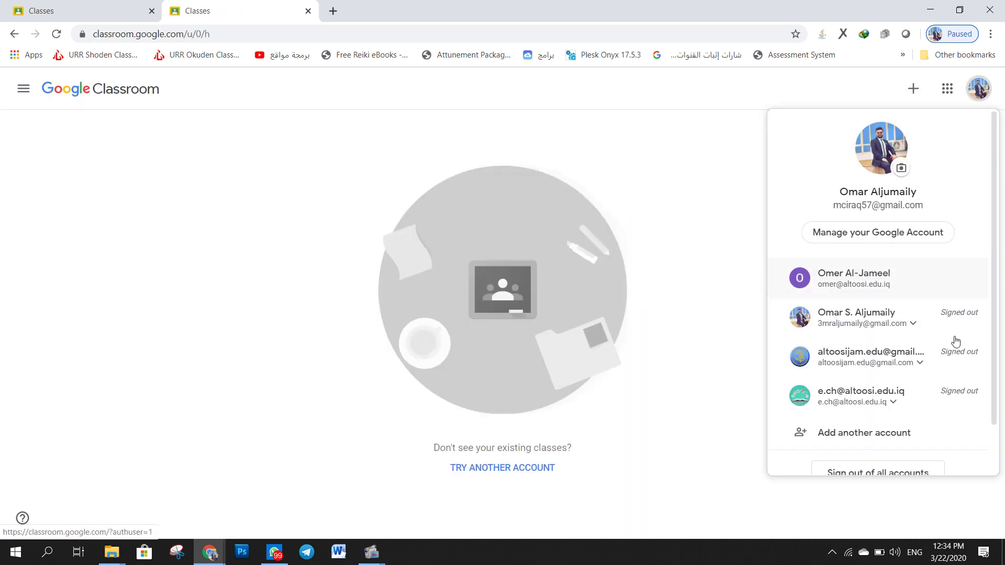
pyautogui.scroll(-2, 841, 426)
pyautogui.click(871, 422)
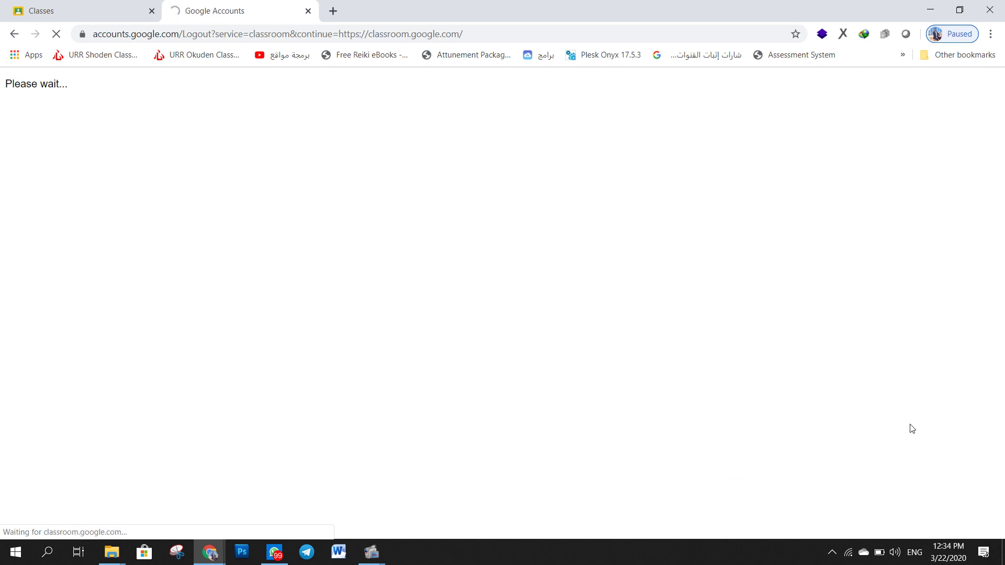
# - Reload classroom.google.com and choose to sign in with another account
pyautogui.click(309, 11)
pyautogui.press('BackSpace')
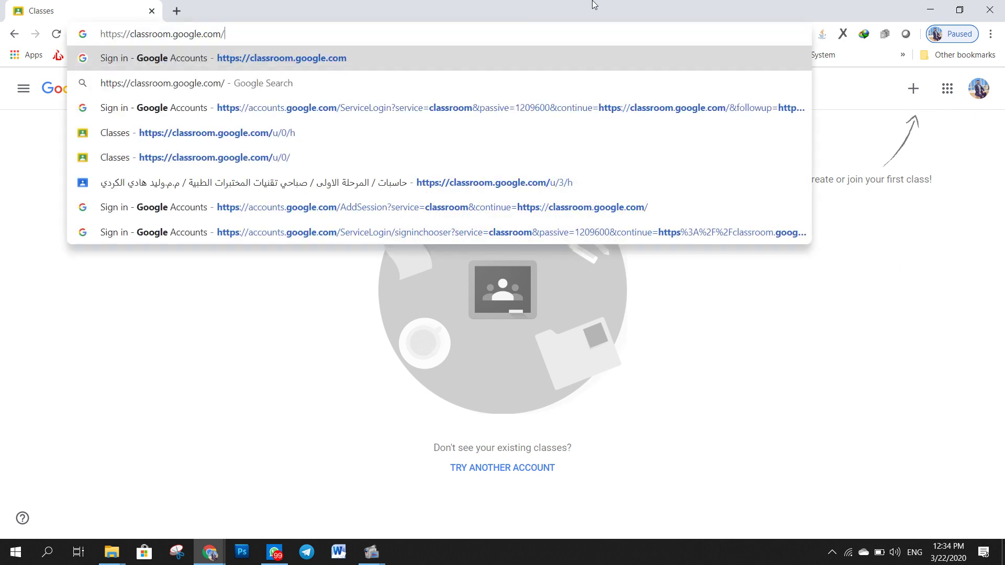
pyautogui.press('Return')
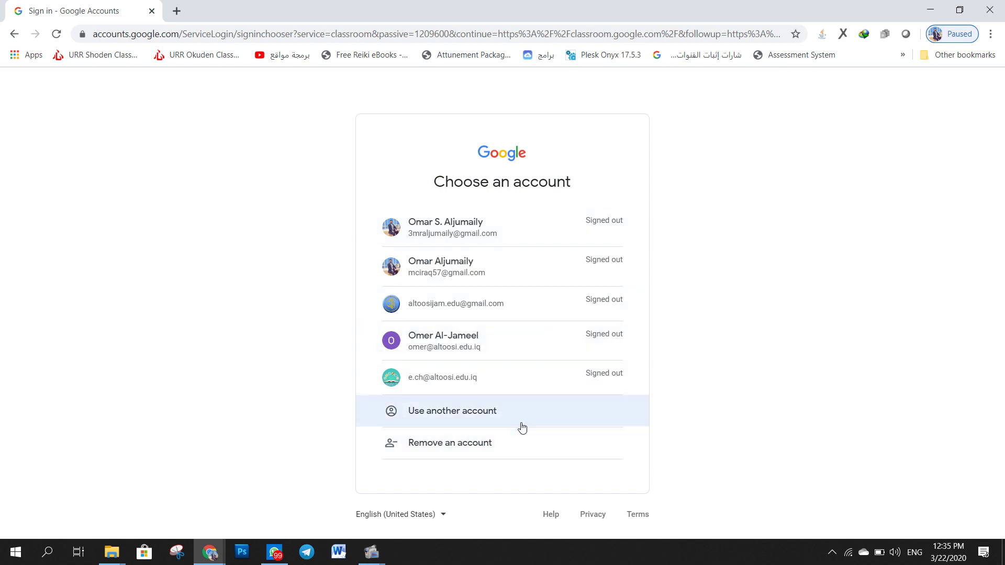
pyautogui.click(524, 424)
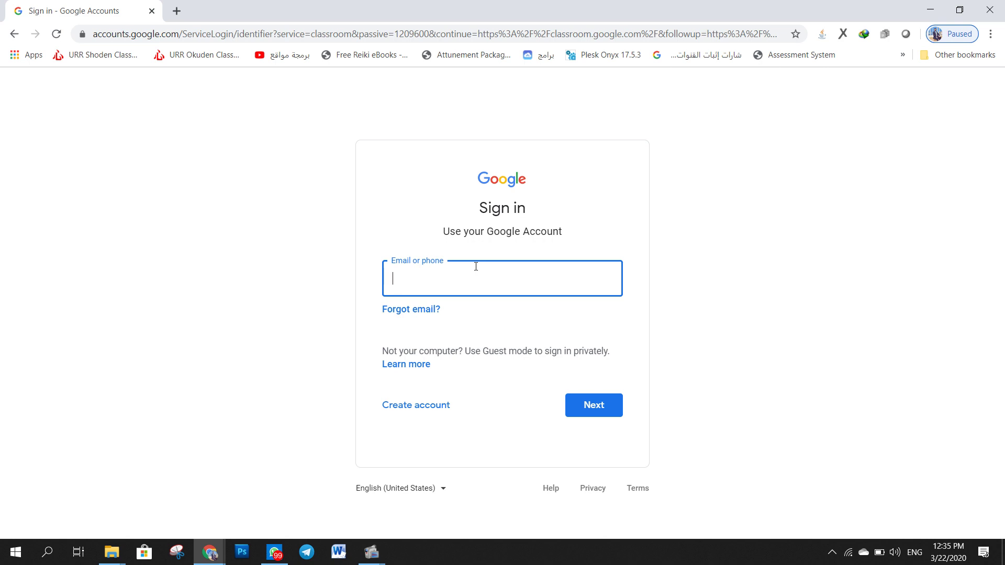
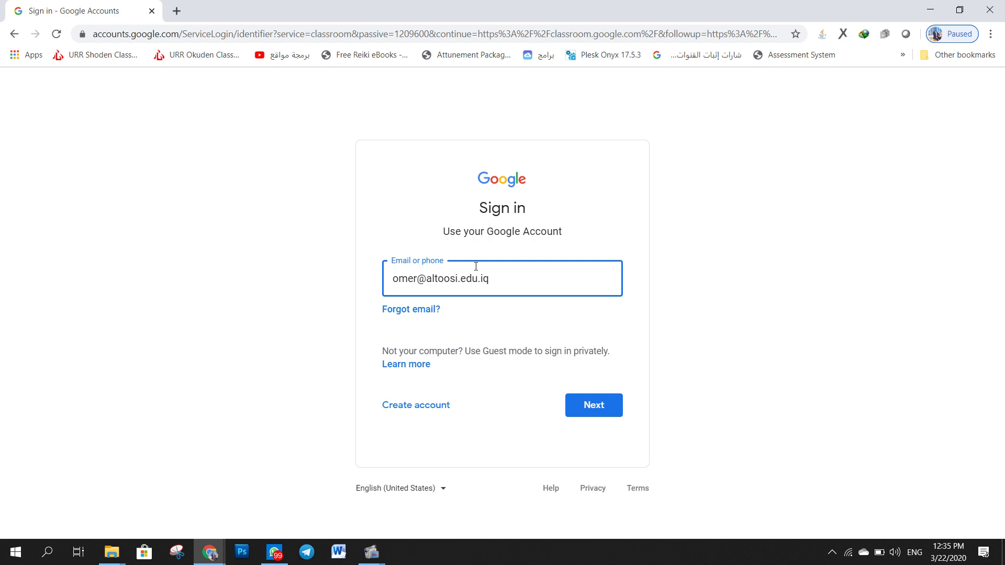
# - Enter the school account's e-mail address and the account password
pyautogui.press('Return')
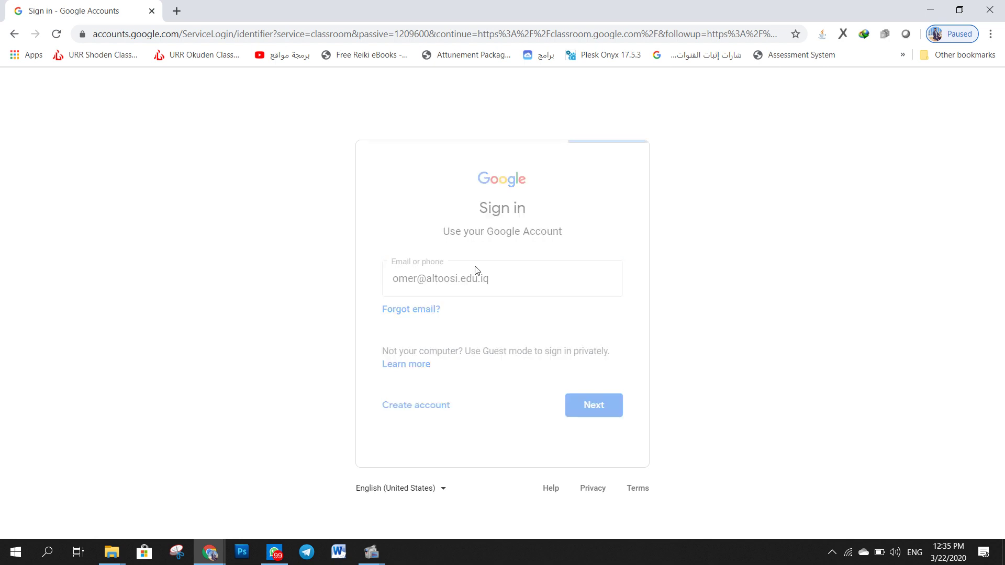
pyautogui.write('•••••••••••')
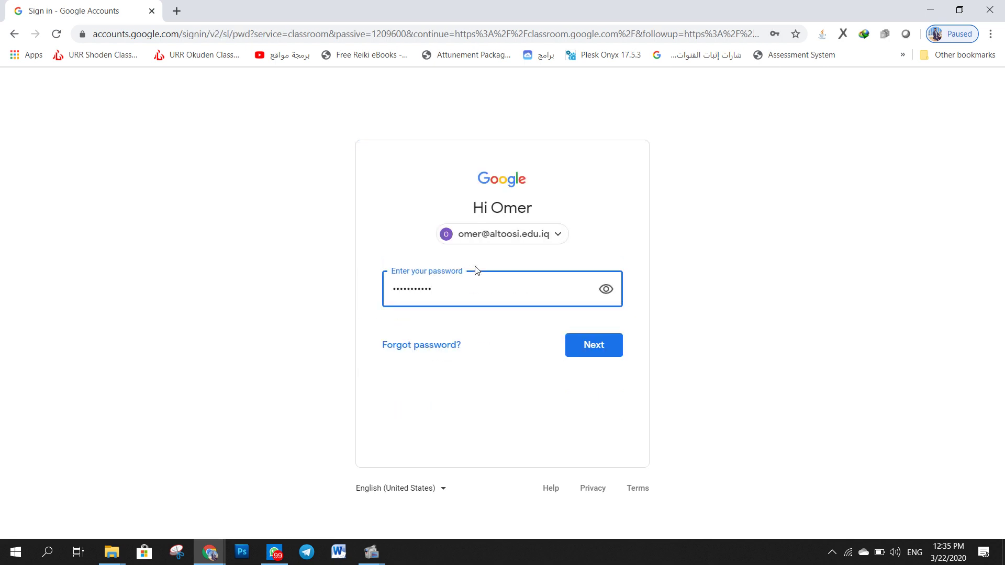
pyautogui.press('Return')
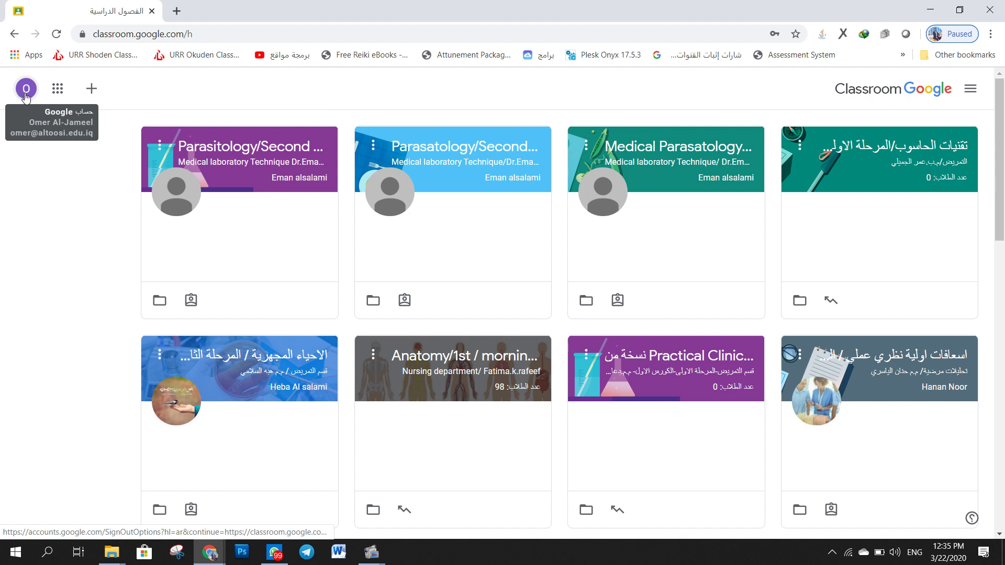
pyautogui.click(25, 94)
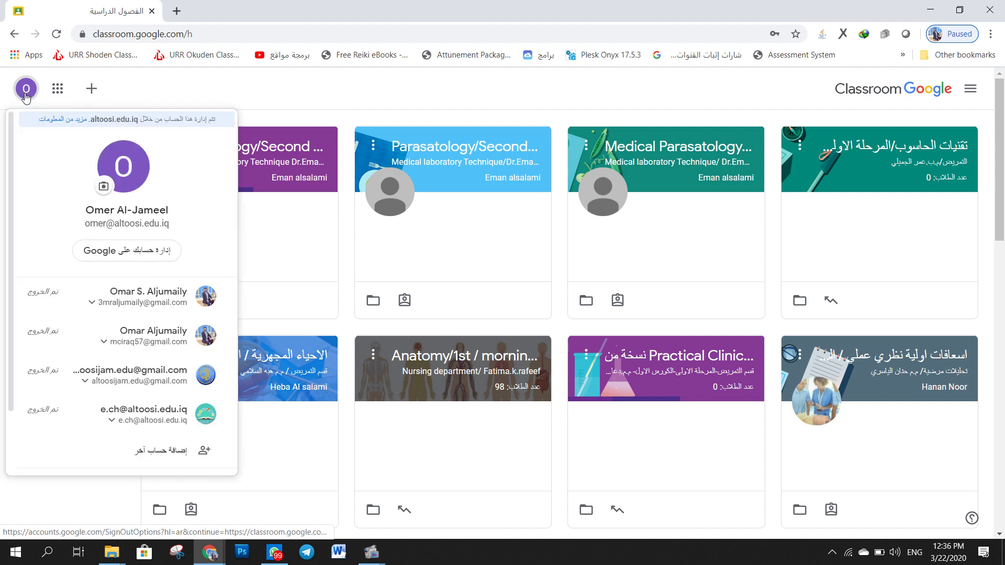
pyautogui.moveTo(86, 222); pyautogui.dragTo(168, 222)
pyautogui.click(178, 224)
pyautogui.click(169, 221)
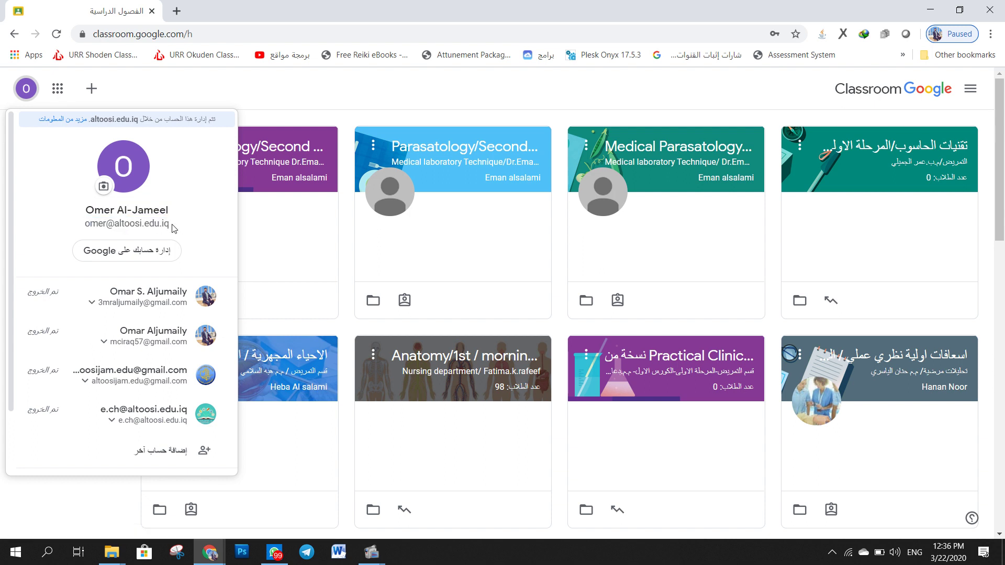
pyautogui.click(169, 221)
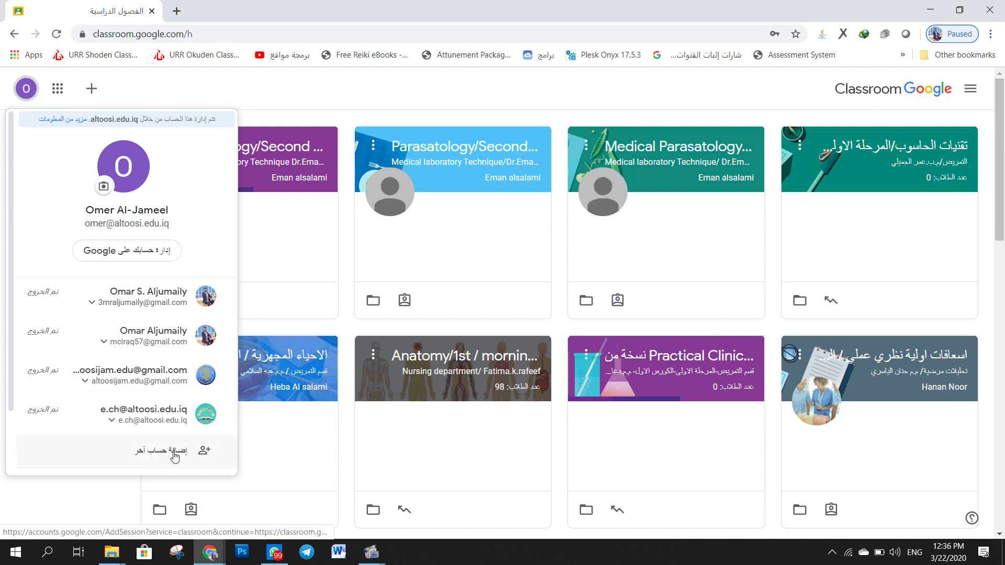
pyautogui.tripleClick(110, 226)
pyautogui.click(158, 233)
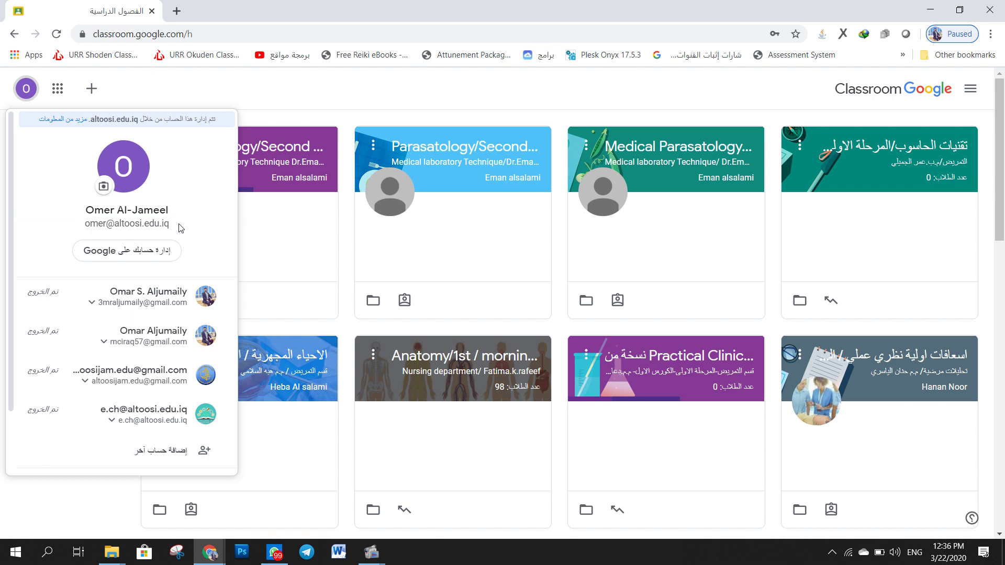
pyautogui.click(230, 95)
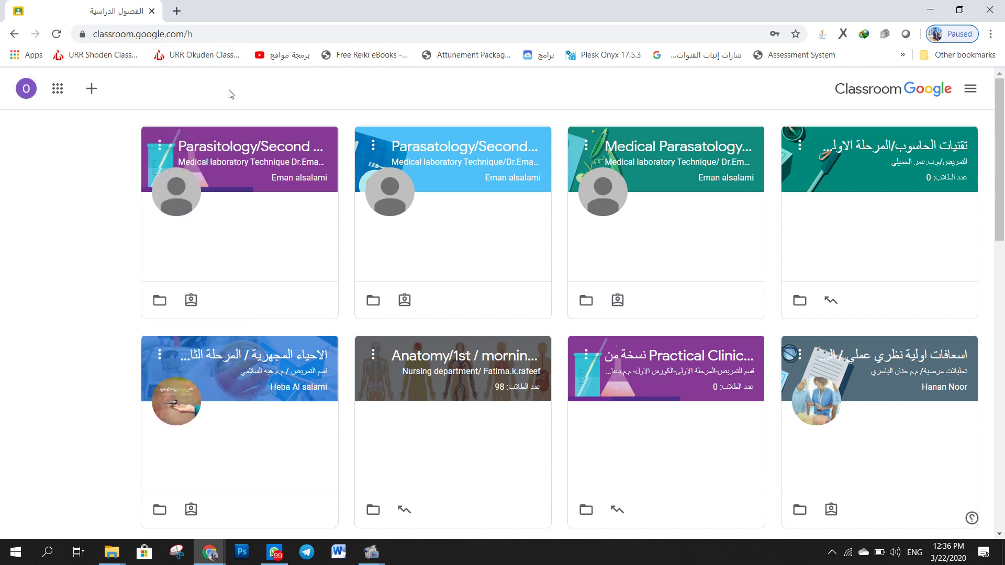
# - Start a new class and name it الموقع الالكتروني/المرحلة الاولى in Arabic
pyautogui.click(90, 93)
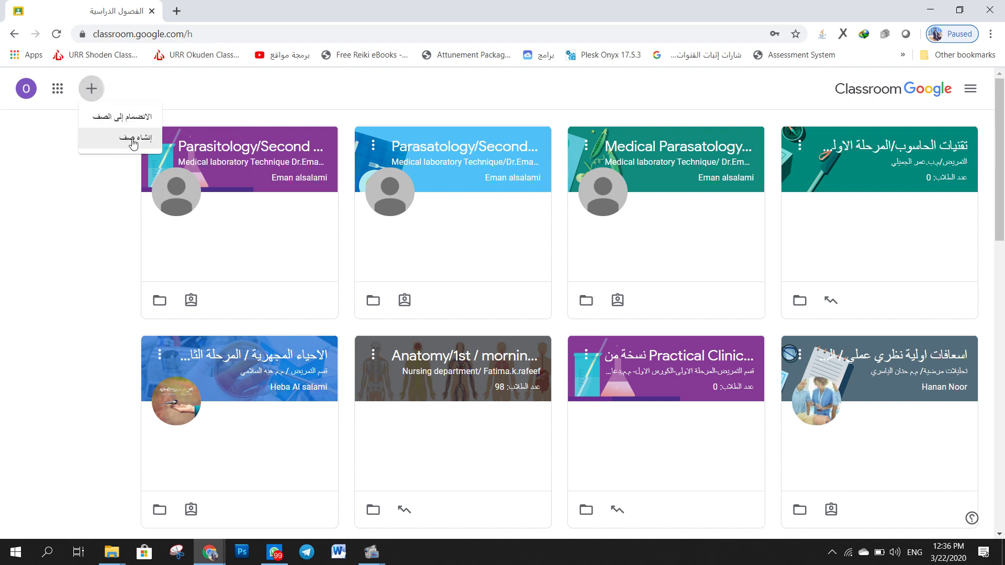
pyautogui.click(133, 141)
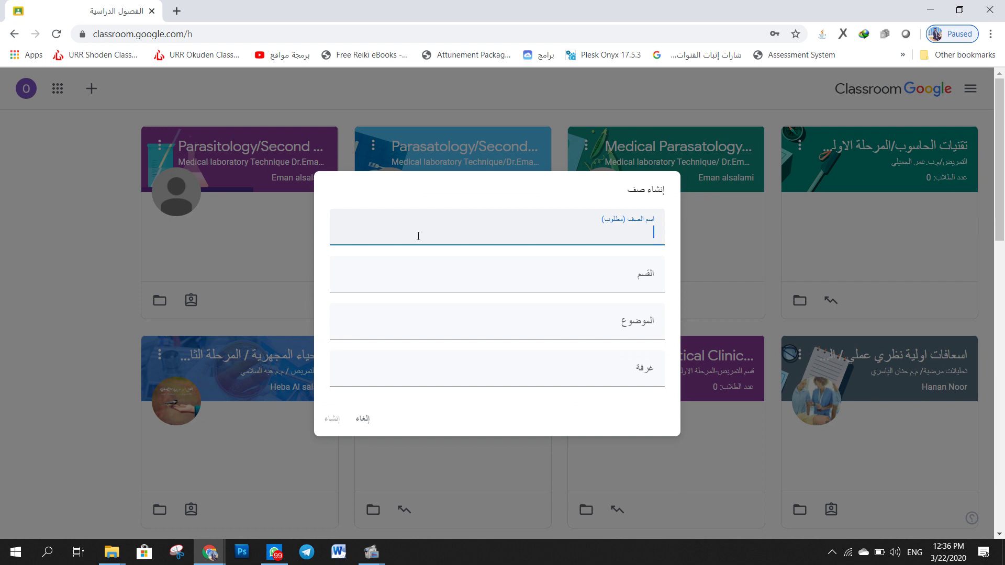
pyautogui.hotkey('alt', 'shift')
pyautogui.write('الموقع الالكتروني/')
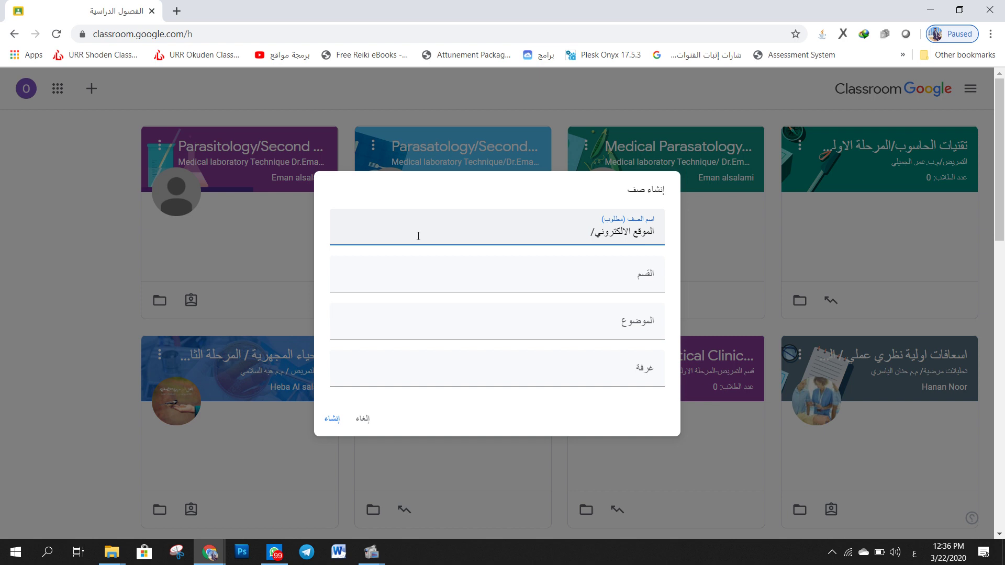
pyautogui.write('المرحلة الاولى')
# - Set the section to التمريض followed by the instructor's name, then create the class
pyautogui.click(497, 273)
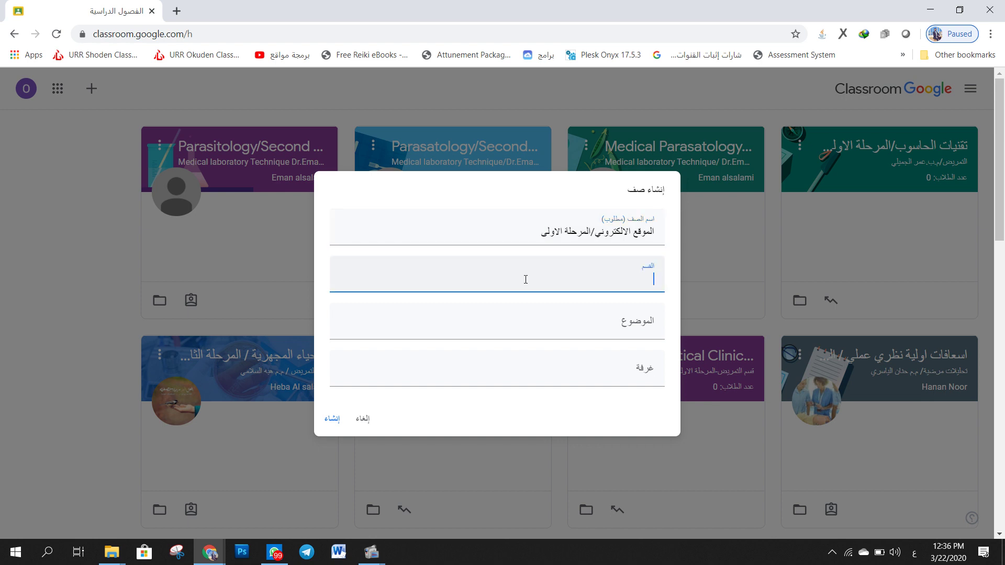
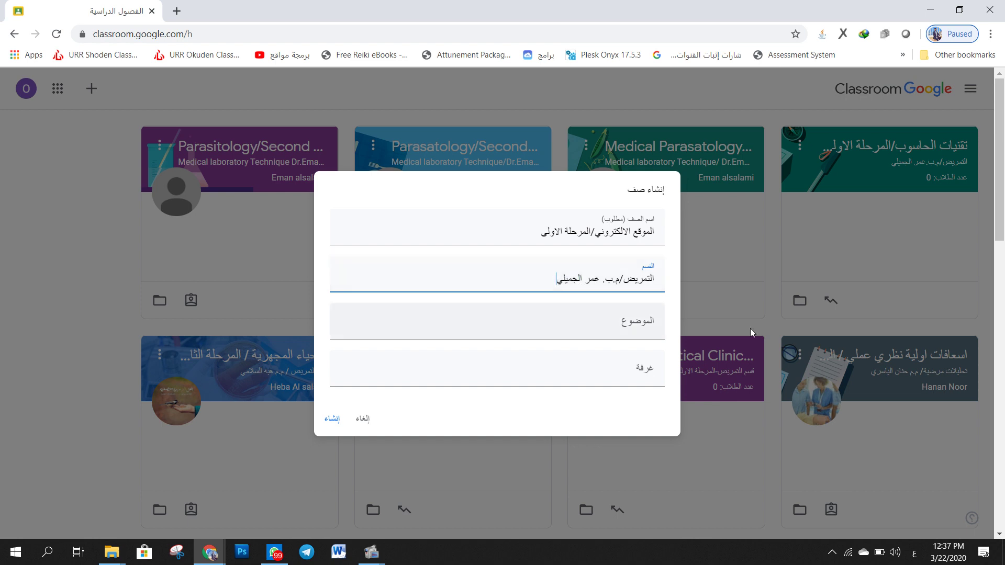
pyautogui.click(617, 323)
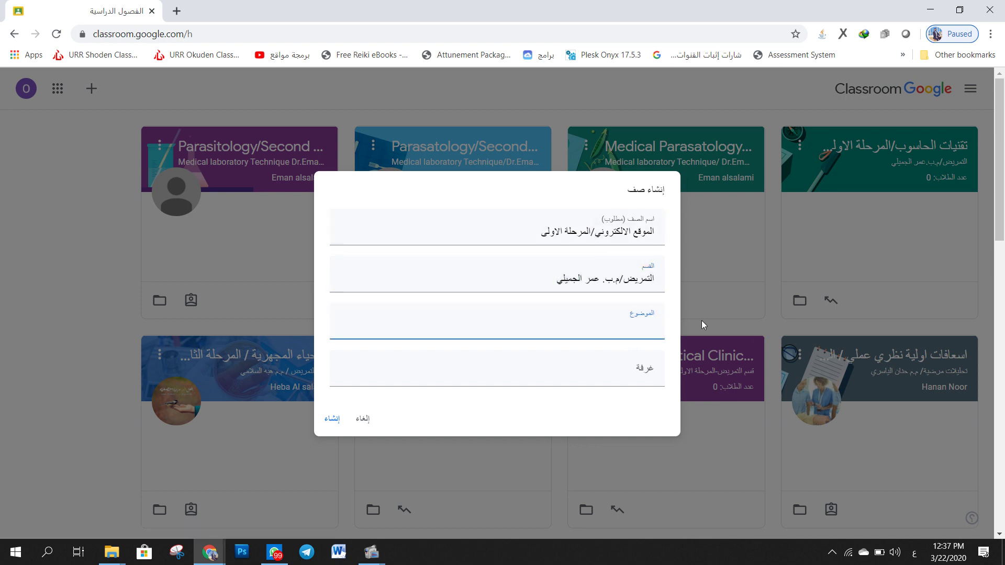
pyautogui.click(517, 368)
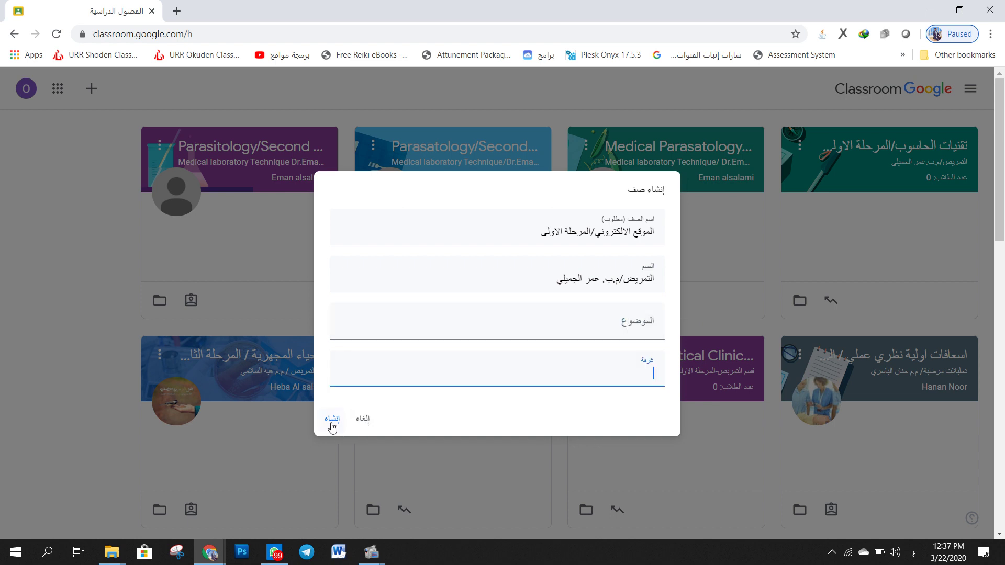
pyautogui.click(332, 421)
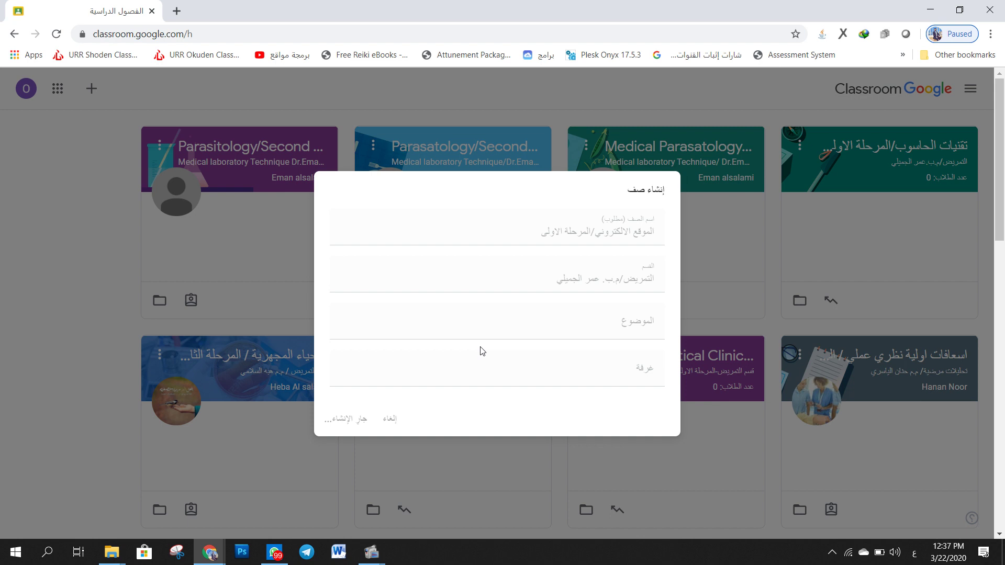
# - Replace the blue notebook banner with the green phone theme, passing over the orange tea-table one
pyautogui.click(372, 554)
pyautogui.click(302, 498)
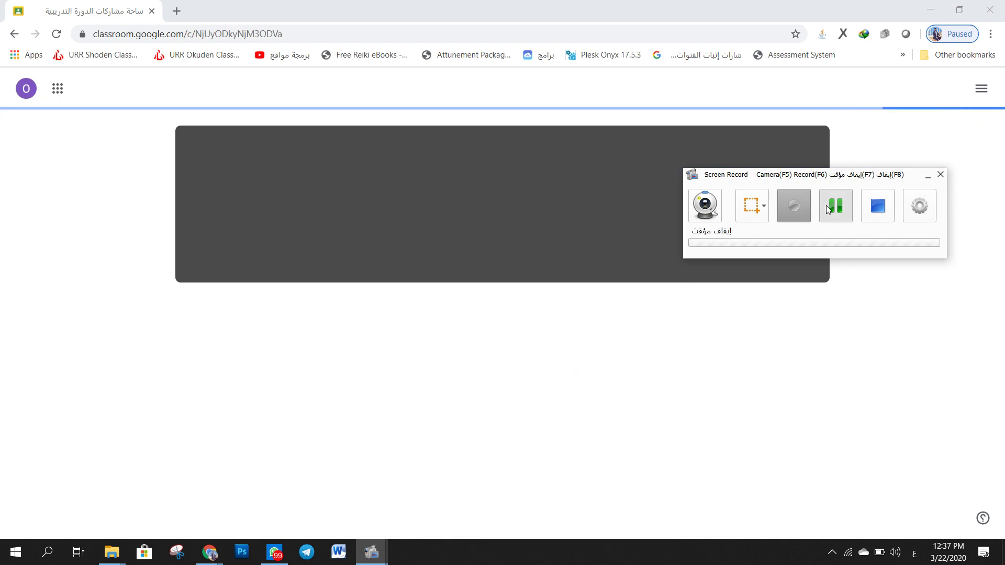
pyautogui.click(828, 210)
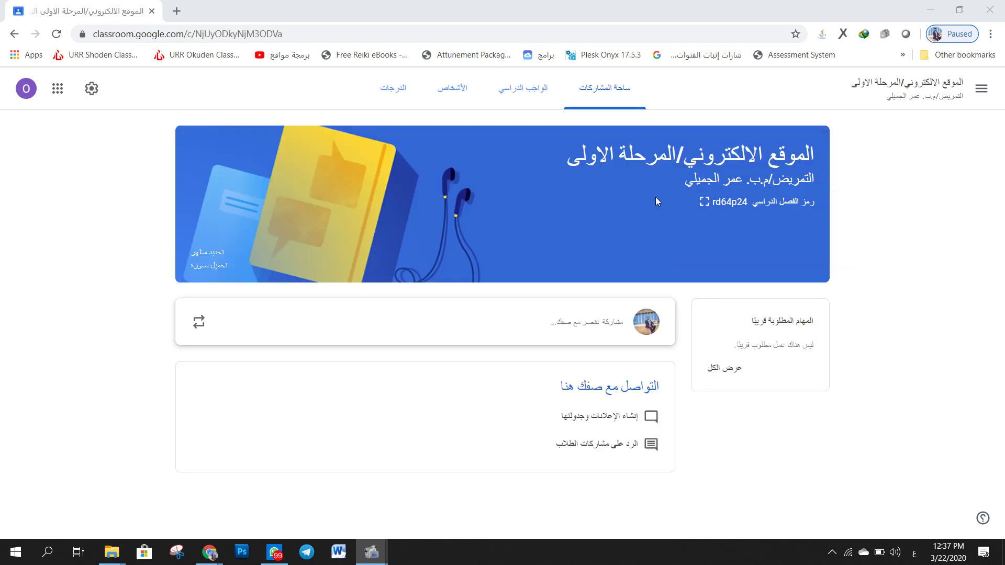
pyautogui.moveTo(820, 153); pyautogui.dragTo(615, 148)
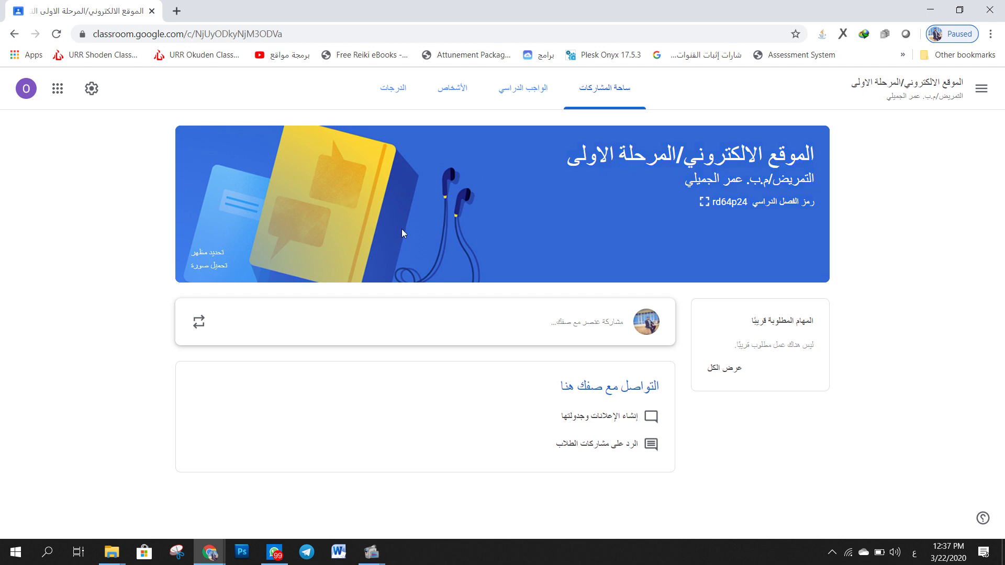
pyautogui.click(214, 255)
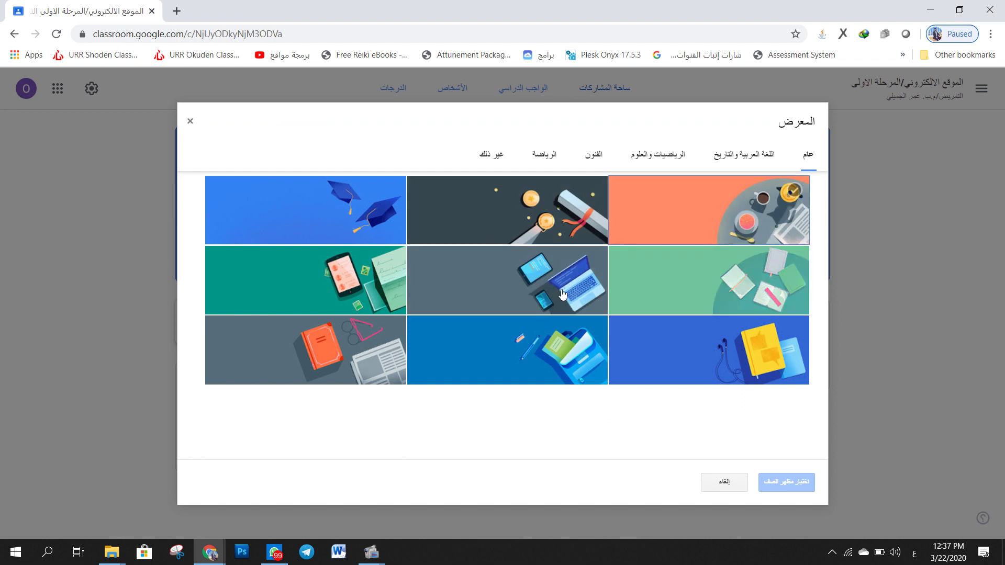
pyautogui.click(758, 225)
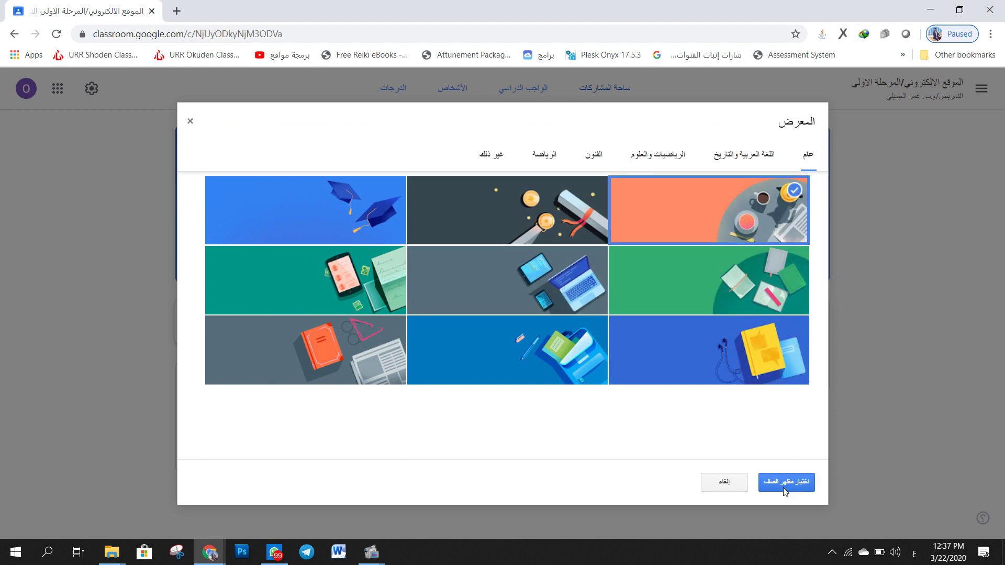
pyautogui.click(304, 280)
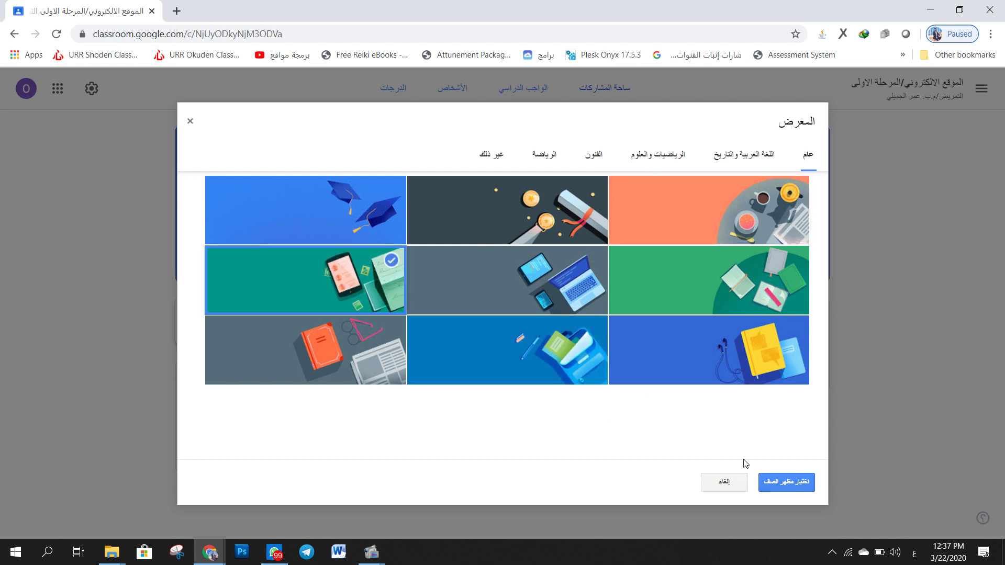
pyautogui.click(782, 480)
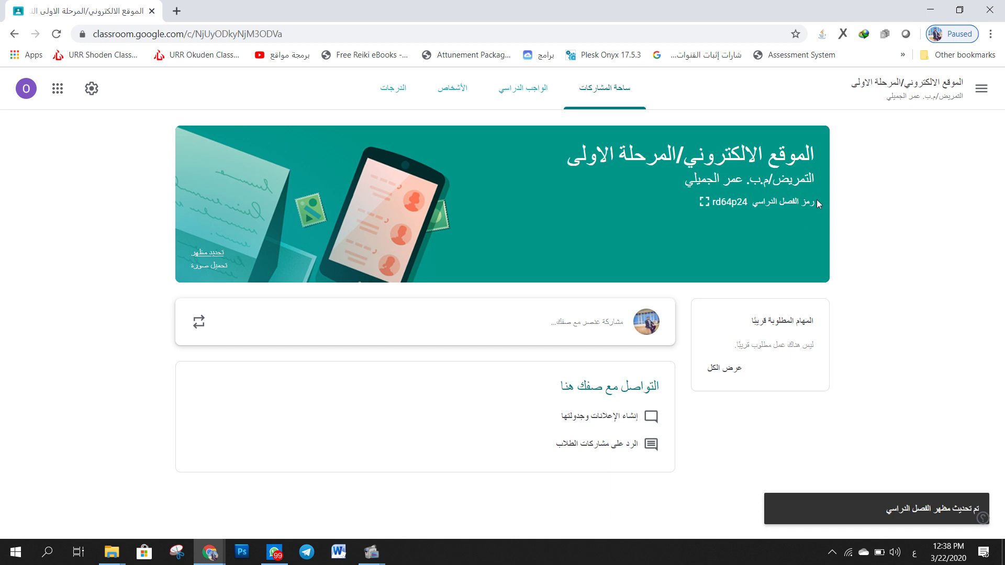
pyautogui.moveTo(819, 204); pyautogui.dragTo(676, 206)
pyautogui.click(676, 206)
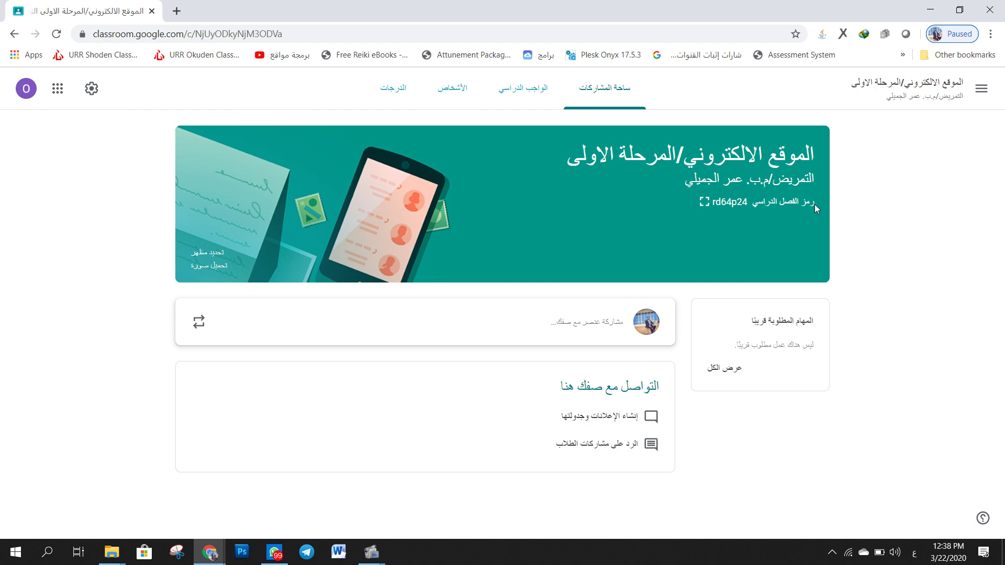
# - Post 'غداً الساعة 9 مساءً امتحان لجميع الطلبة ..' to all students, no attachments
pyautogui.click(591, 329)
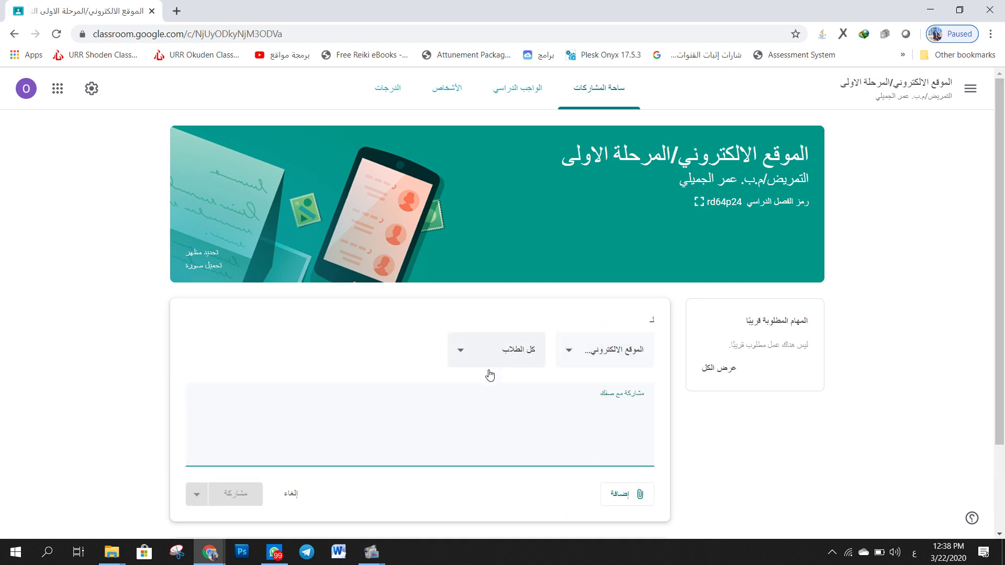
pyautogui.scroll(-2, 523, 371)
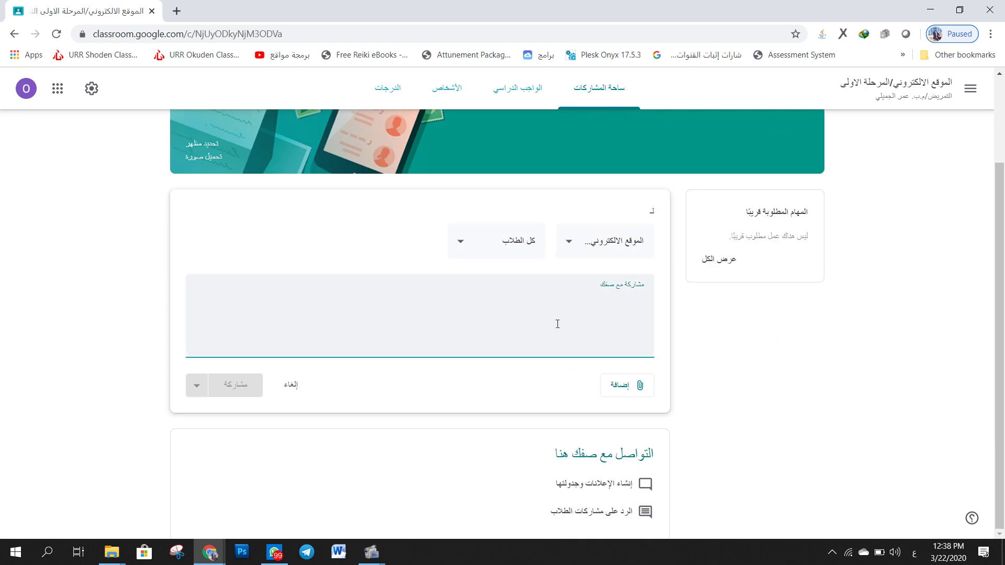
pyautogui.write('غد')
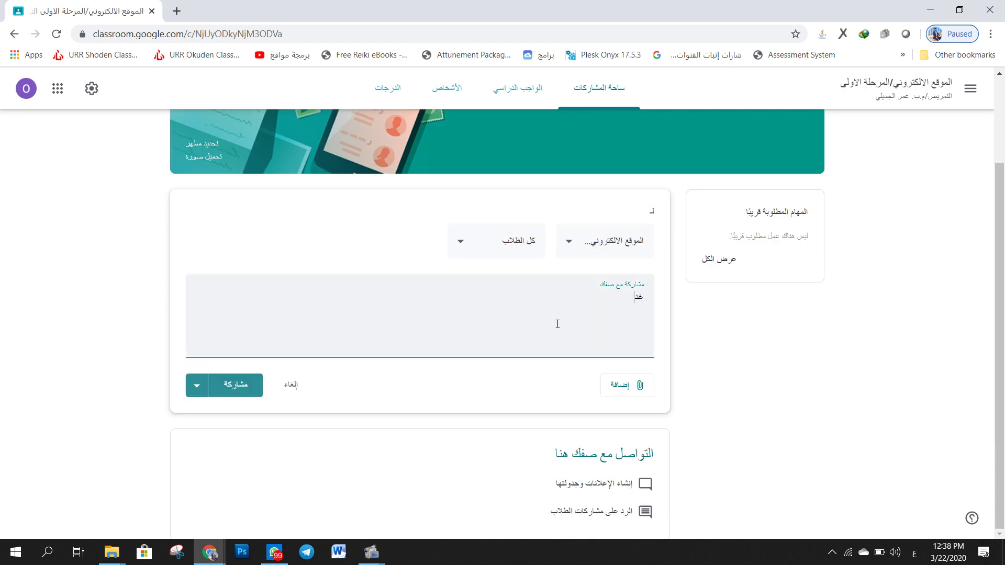
pyautogui.write('اً الساعة 9 م')
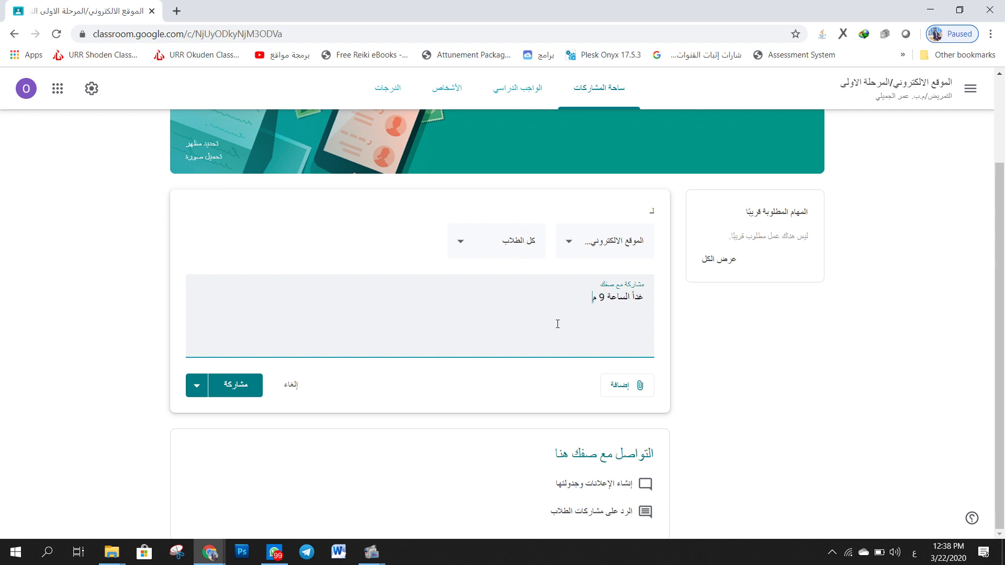
pyautogui.write('ساءً امتحان لجميع الطلبة ..')
pyautogui.click(629, 388)
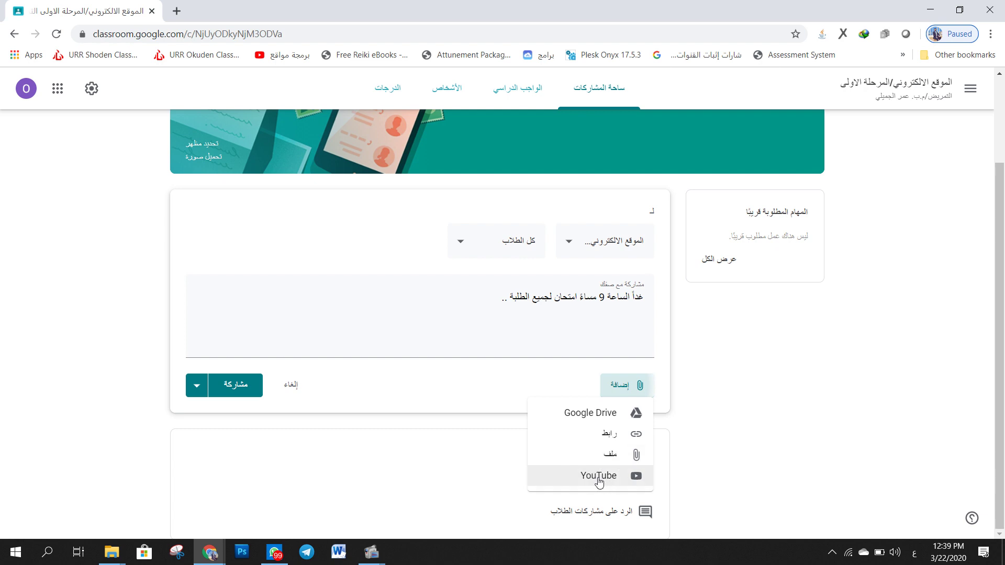
pyautogui.click(586, 346)
pyautogui.click(242, 386)
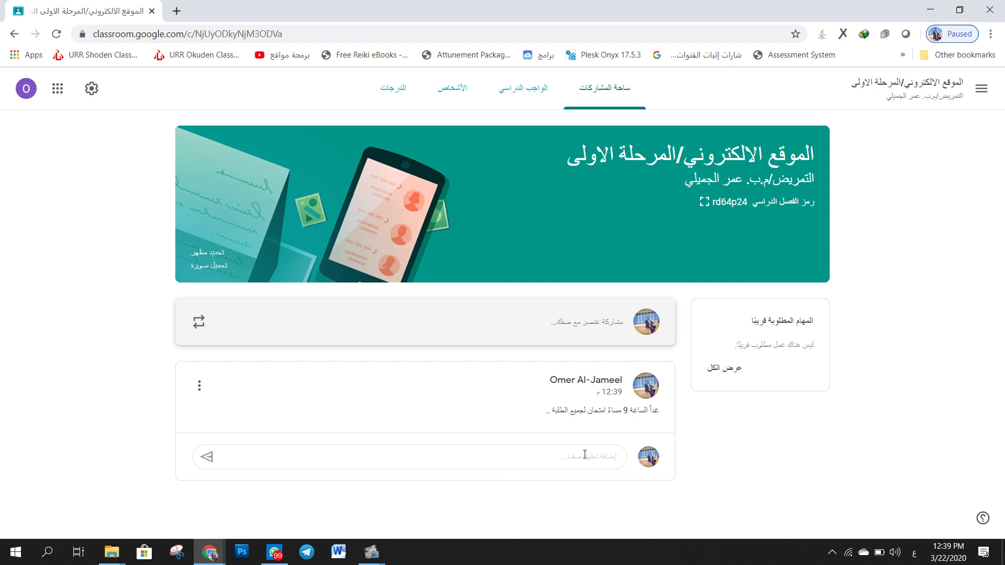
pyautogui.moveTo(823, 321); pyautogui.dragTo(717, 349)
pyautogui.click(778, 317)
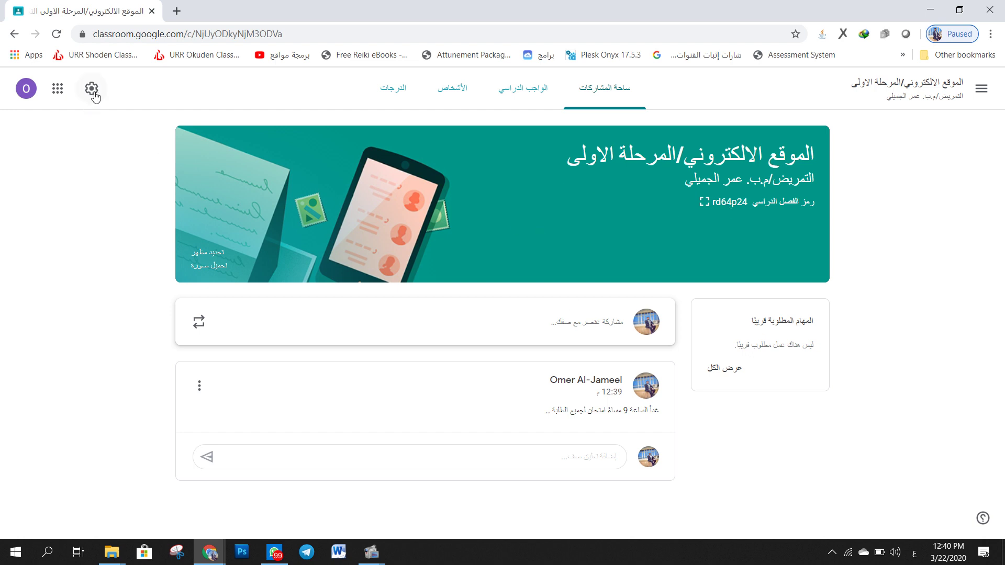
# - In class settings, describe the website course for first-stage nursing students and name its supervisor
pyautogui.click(93, 90)
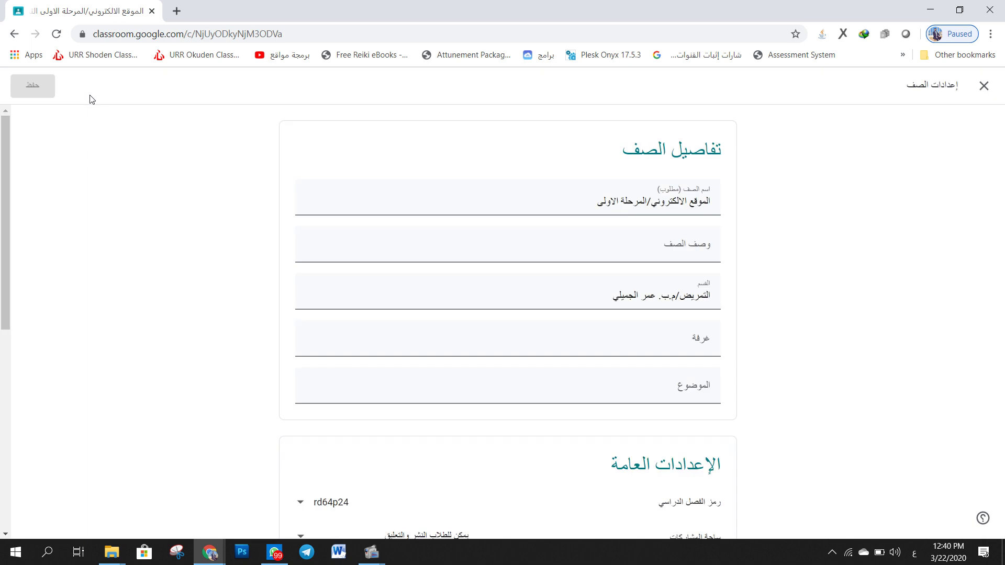
pyautogui.moveTo(695, 205); pyautogui.dragTo(517, 200)
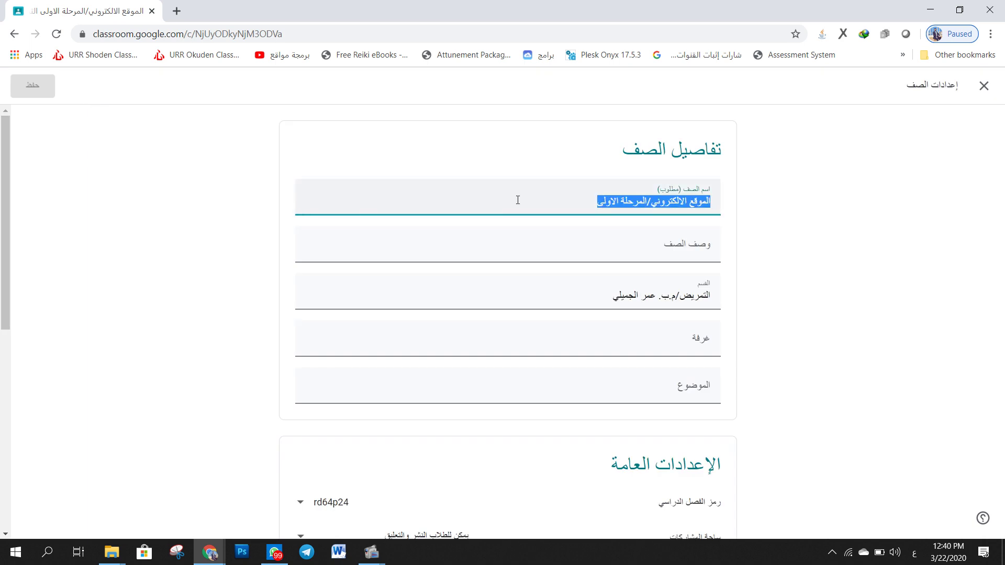
pyautogui.click(518, 200)
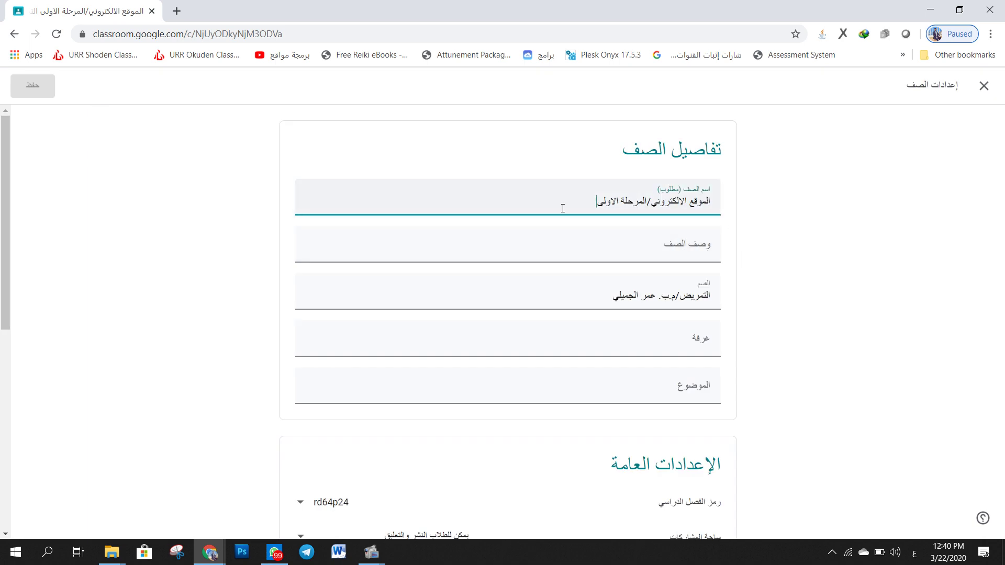
pyautogui.scroll(-1, 735, 267)
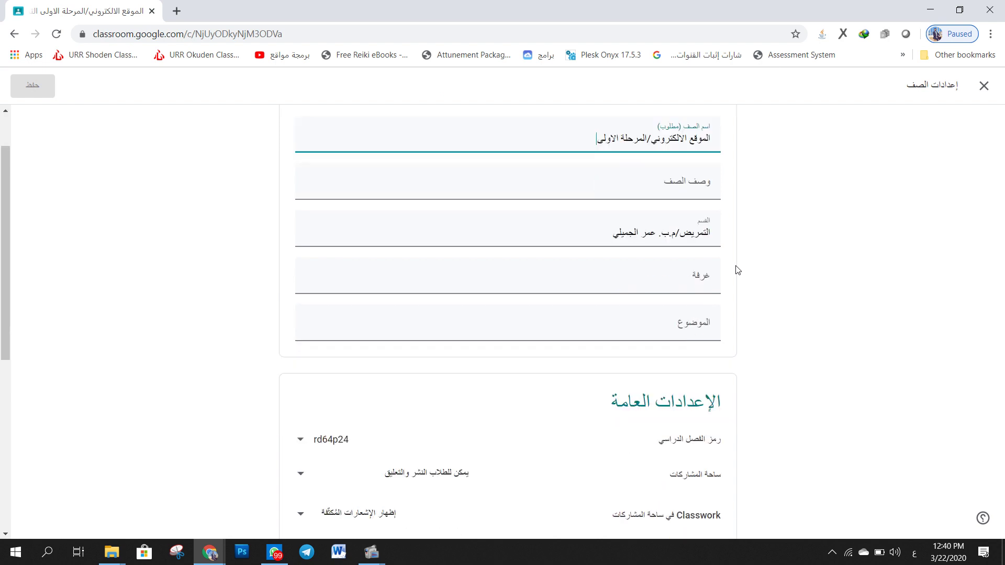
pyautogui.click(669, 183)
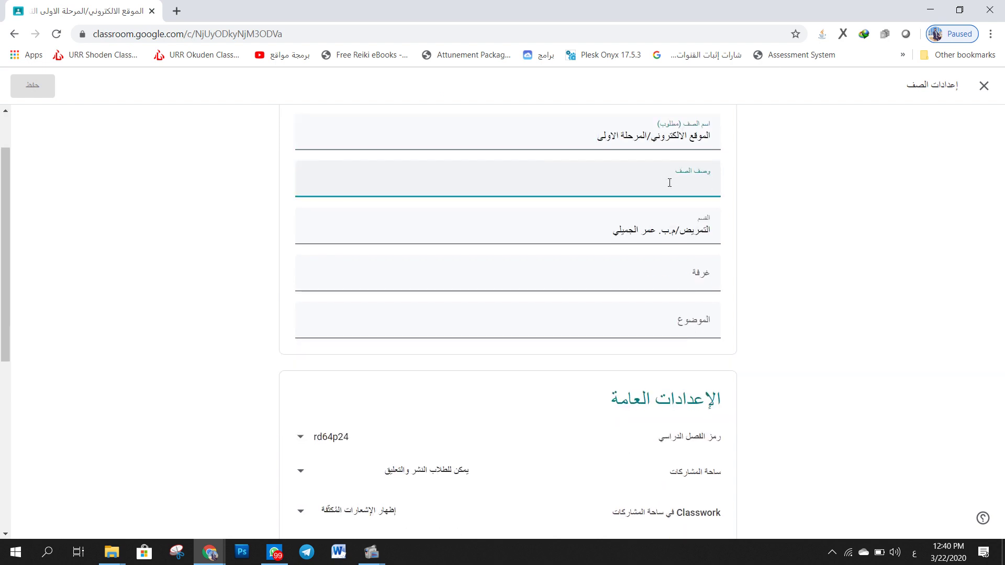
pyautogui.write('هذا ')
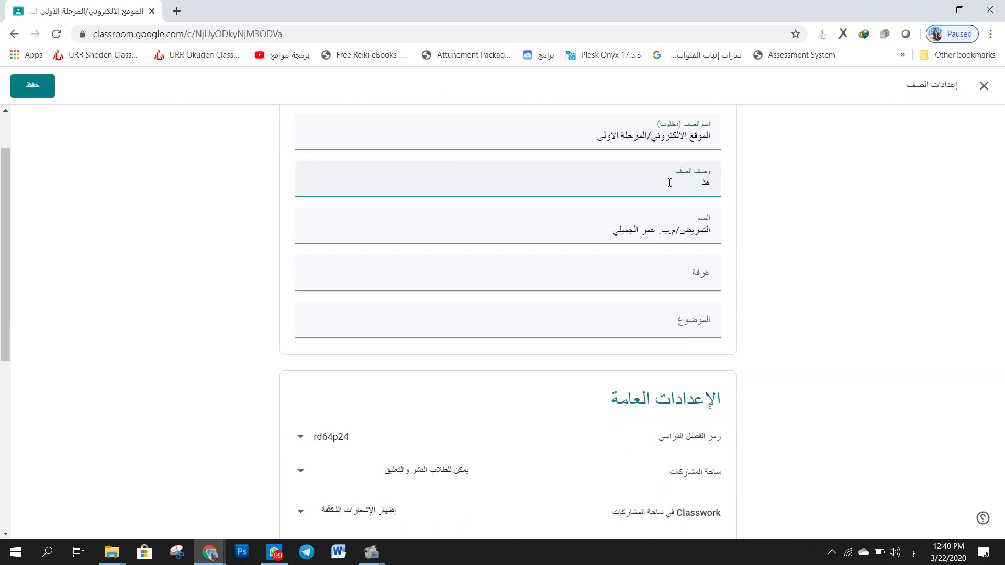
pyautogui.write('الصف الالكتروني يختص بماده الموقع الالكتروني ل')
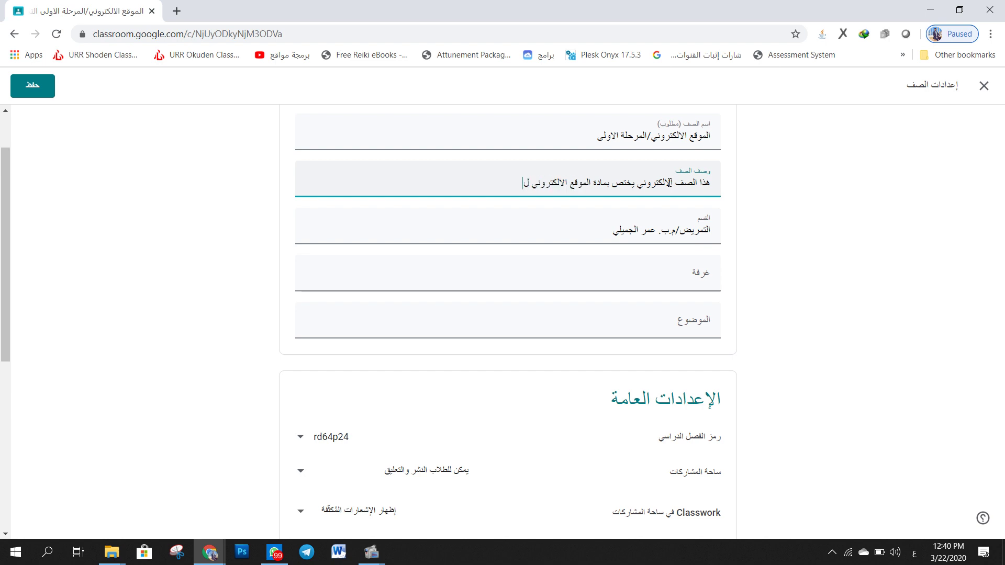
pyautogui.write('طلبة المرحلة الاولى لقسم التمريض')
pyautogui.press('Return')
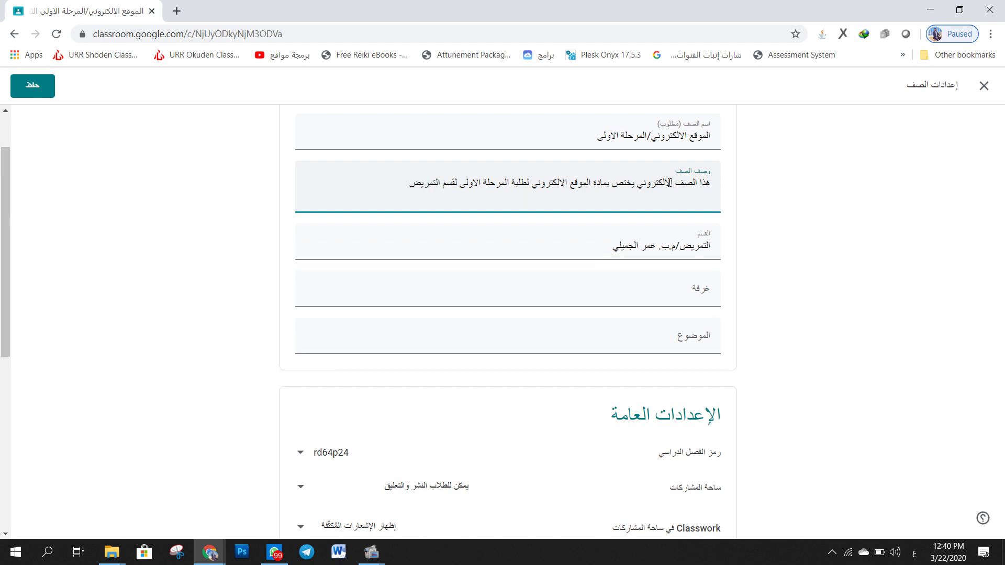
pyautogui.click(845, 229)
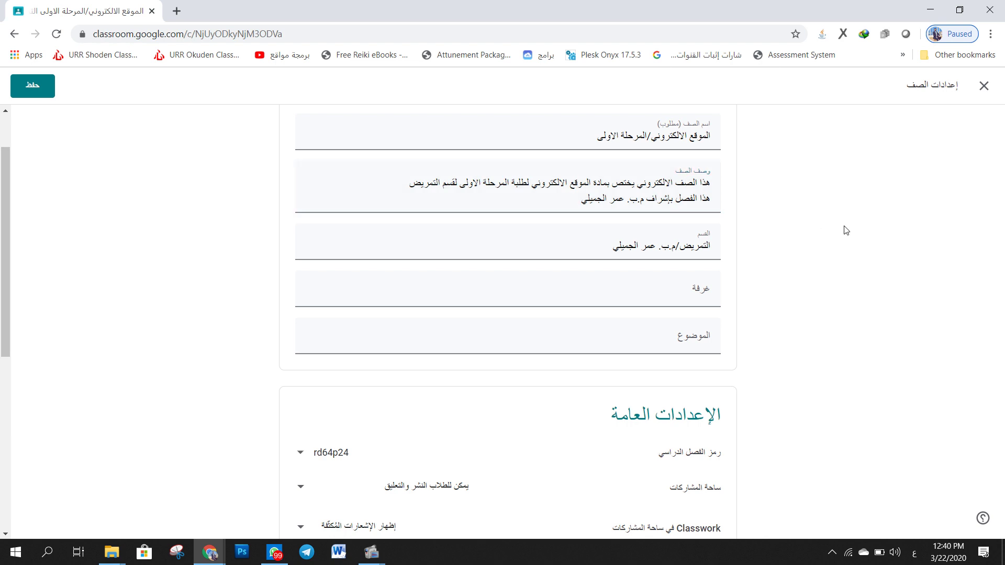
# - Turn off the class code in the class settings
pyautogui.scroll(-3, 814, 236)
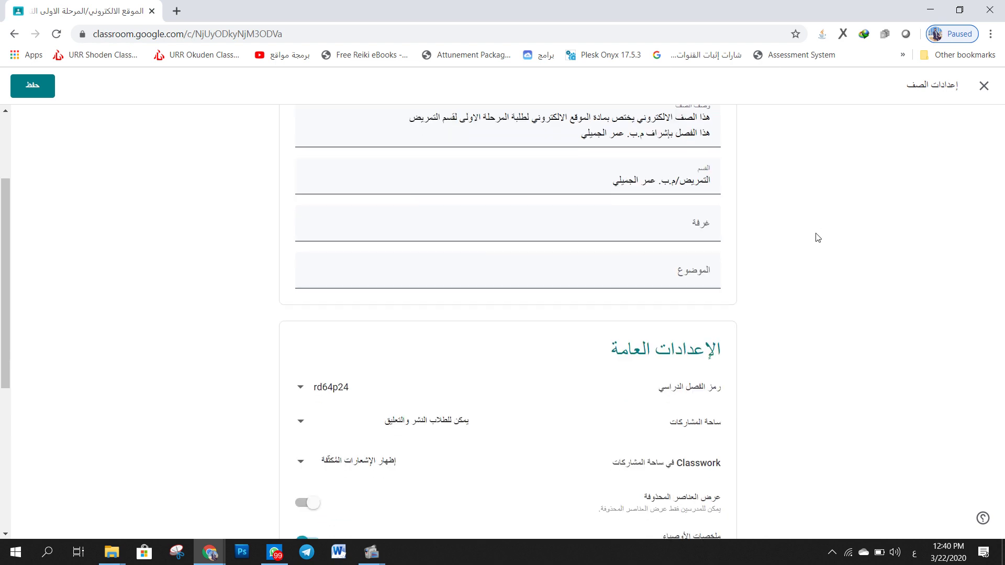
pyautogui.moveTo(718, 321); pyautogui.dragTo(656, 321)
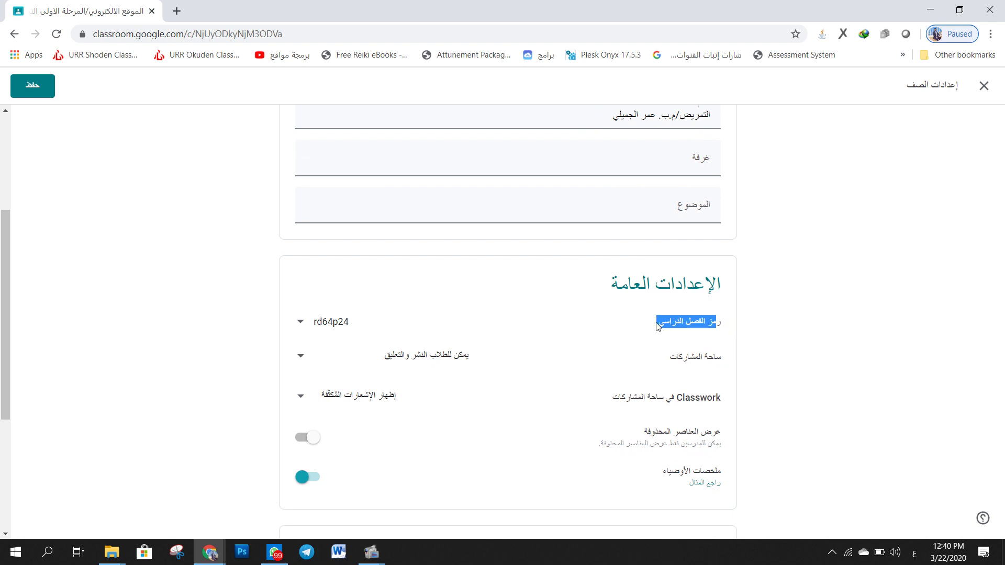
pyautogui.moveTo(721, 357); pyautogui.dragTo(668, 356)
pyautogui.tripleClick(677, 322)
pyautogui.click(336, 329)
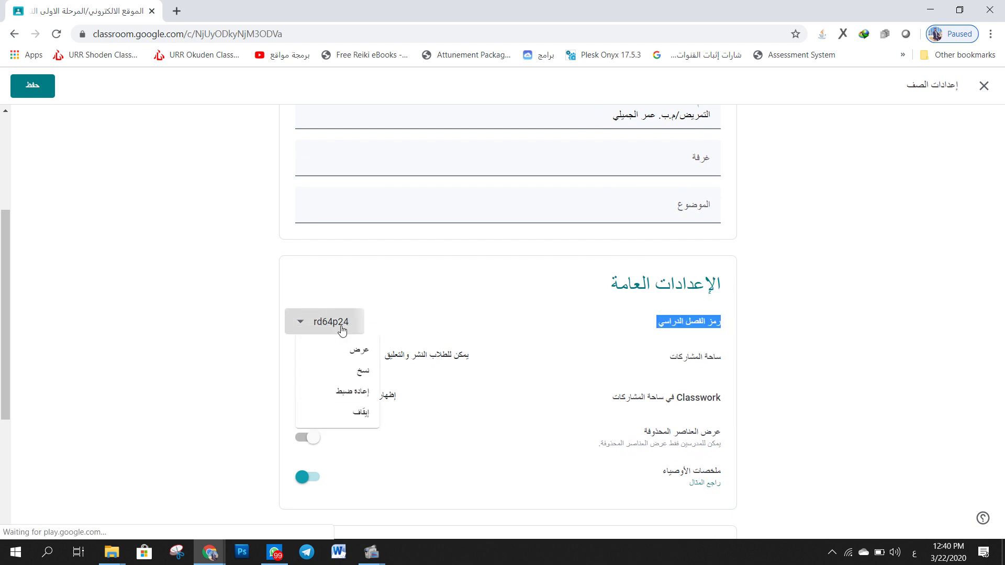
pyautogui.click(356, 415)
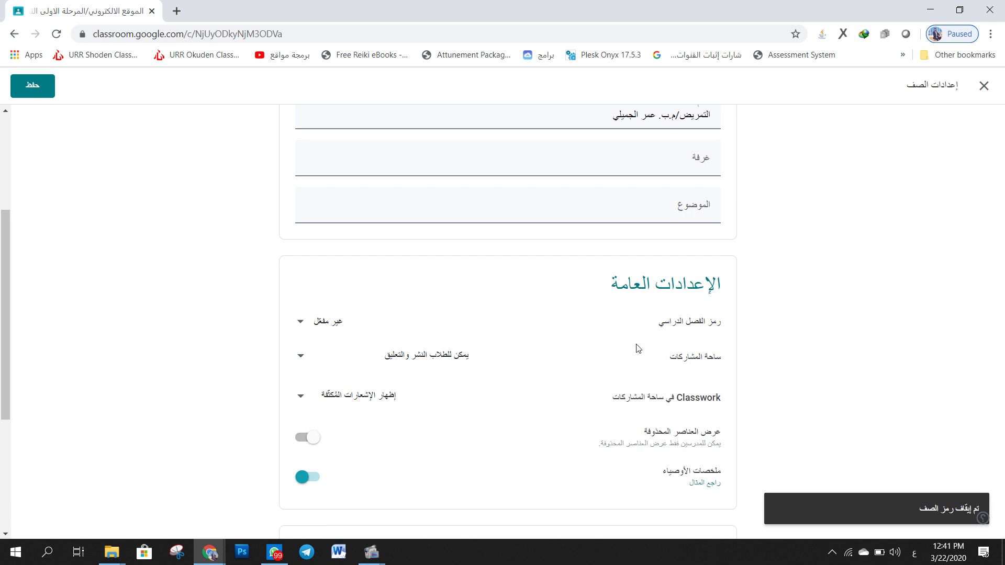
# - Set the stream permission to 'Students can only comment' (لا يمكن للطلاب سوى التعليق)
pyautogui.moveTo(718, 352); pyautogui.dragTo(695, 358)
pyautogui.tripleClick(695, 357)
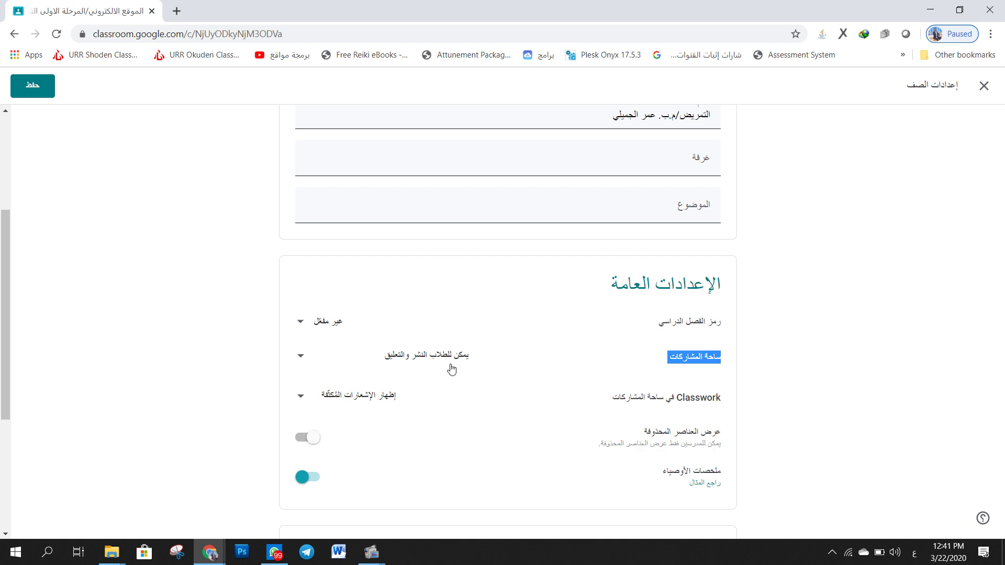
pyautogui.click(452, 367)
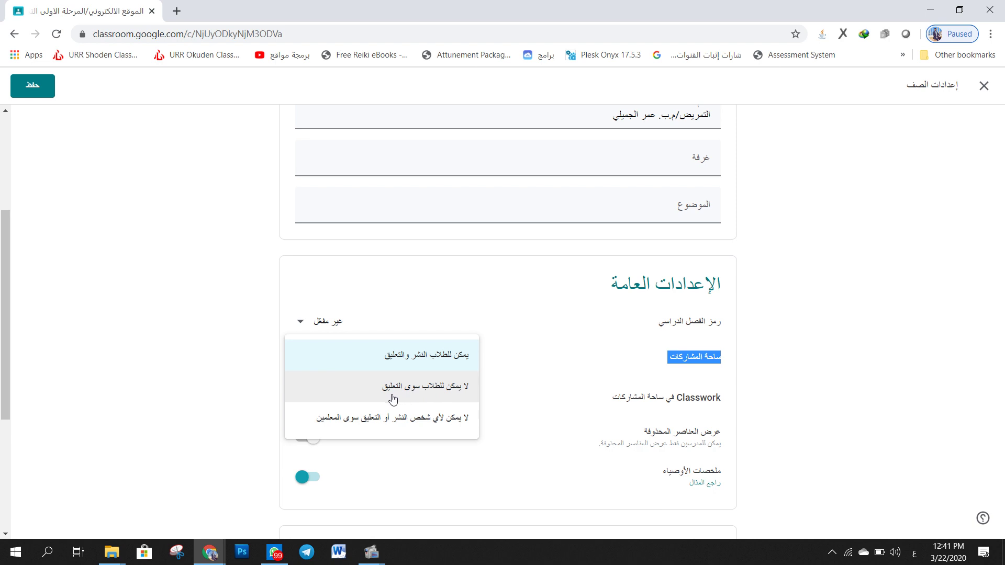
pyautogui.click(393, 399)
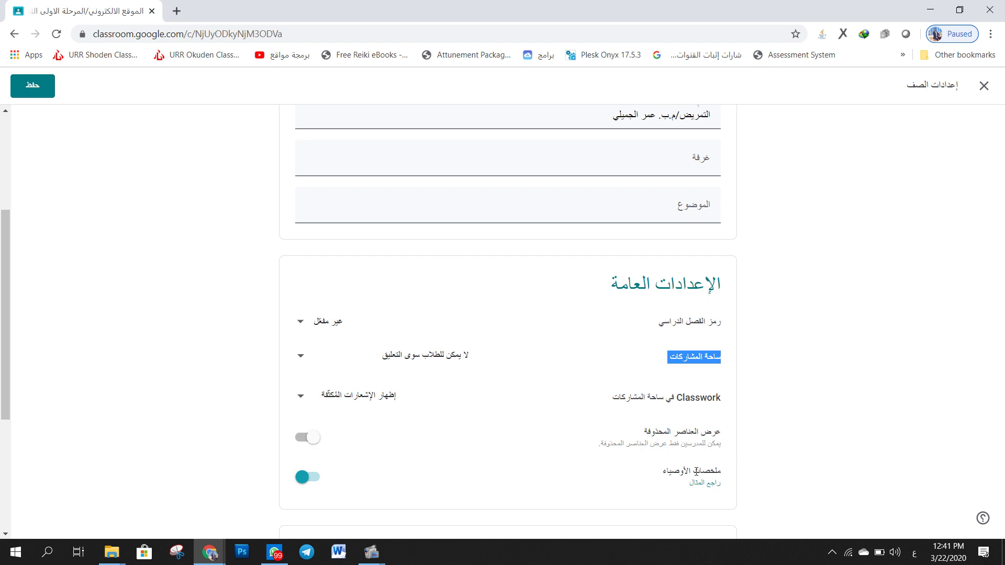
pyautogui.scroll(-4, 381, 478)
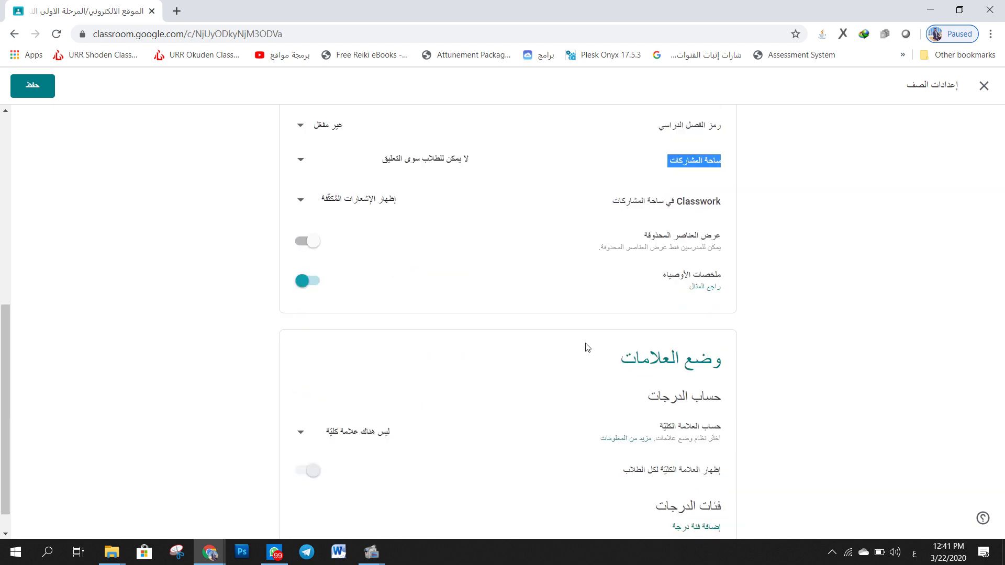
# - Set overall grade calculation to 'Weighted by category' (مقدرة حسب الفئة)
pyautogui.scroll(-1, 588, 347)
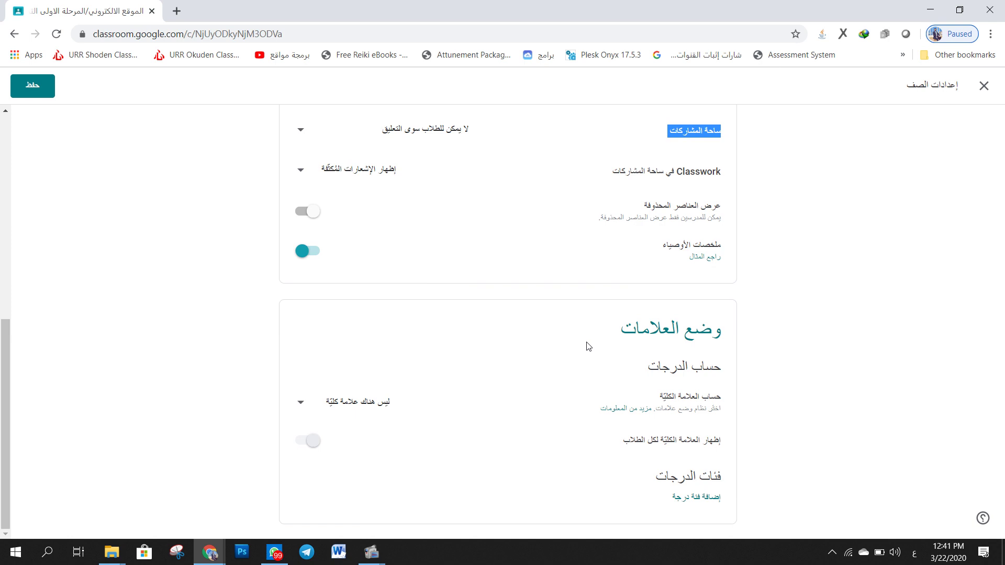
pyautogui.click(381, 409)
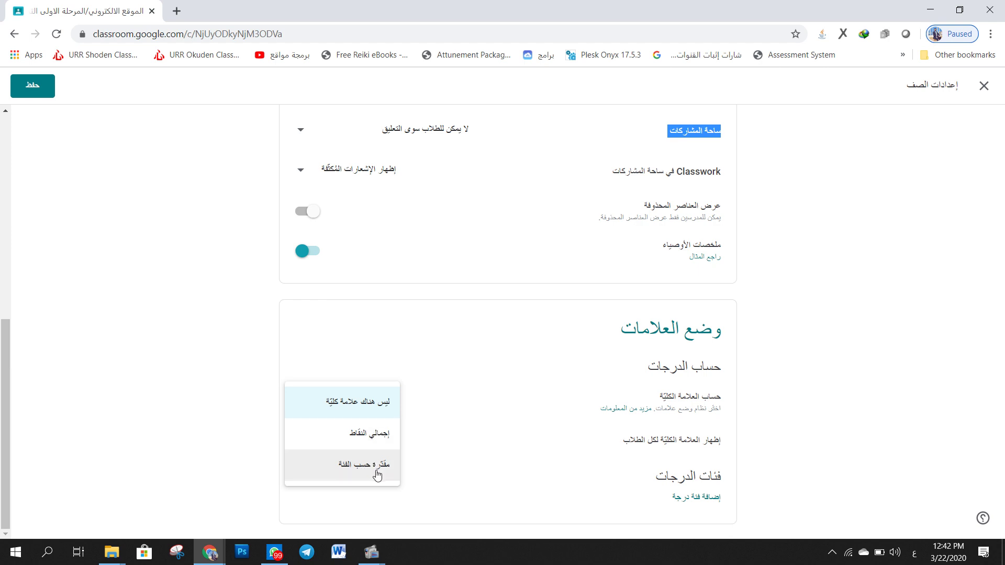
pyautogui.click(376, 473)
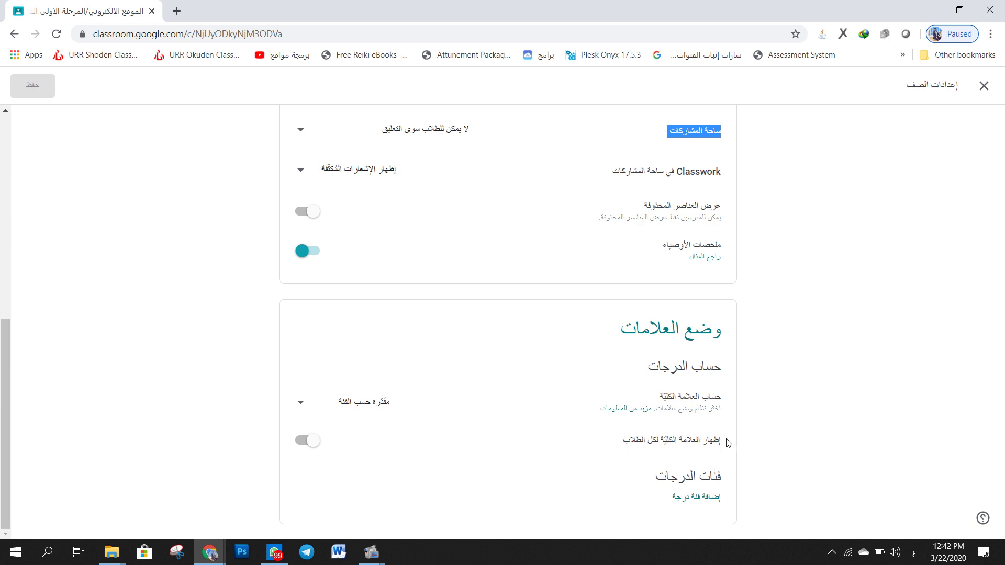
pyautogui.moveTo(556, 448); pyautogui.dragTo(662, 441)
pyautogui.tripleClick(661, 441)
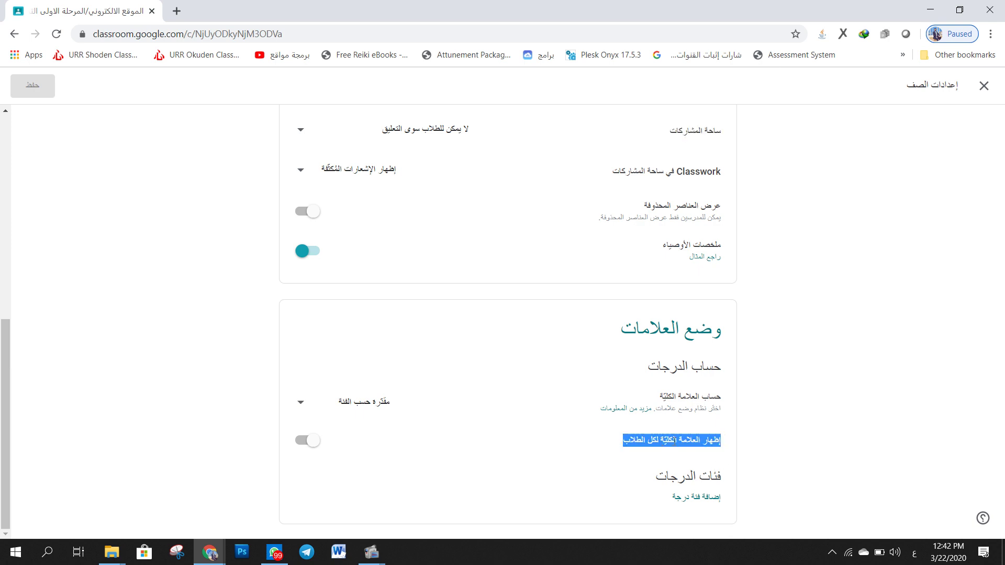
pyautogui.click(578, 464)
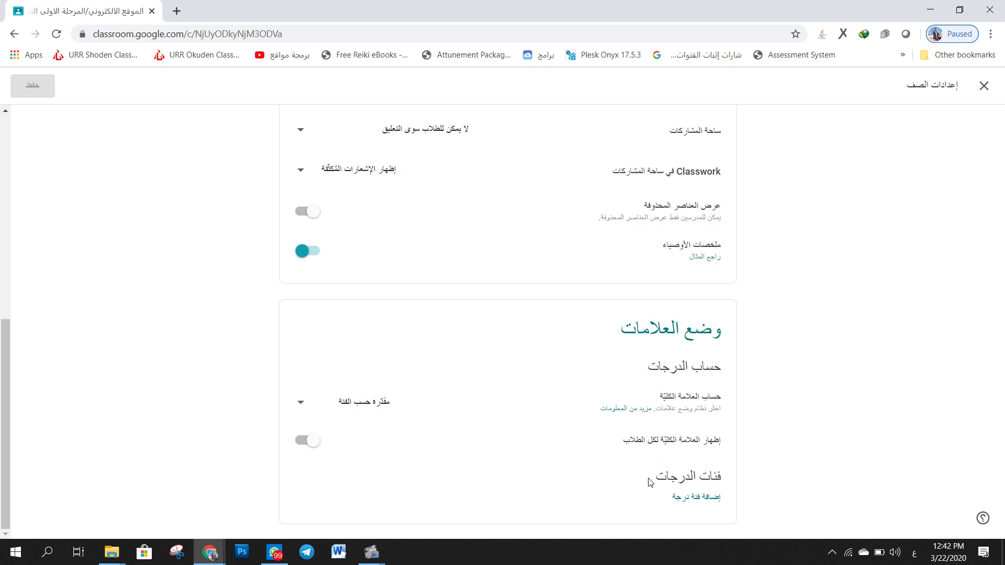
# - Add grade categories نشاط فصلي at 10% and اختبارات at 30%
pyautogui.click(687, 506)
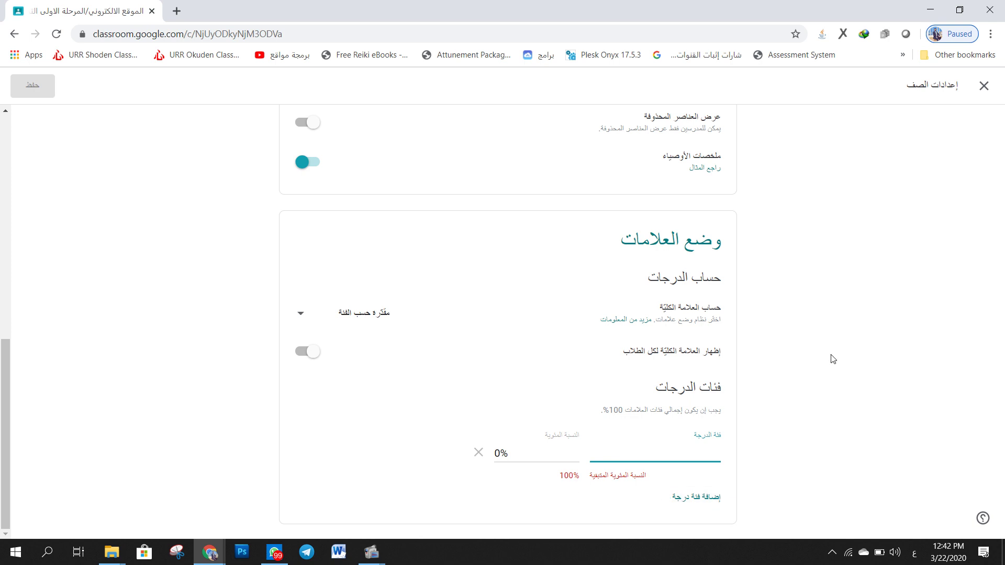
pyautogui.write('نشاط فصلي')
pyautogui.press('Tab')
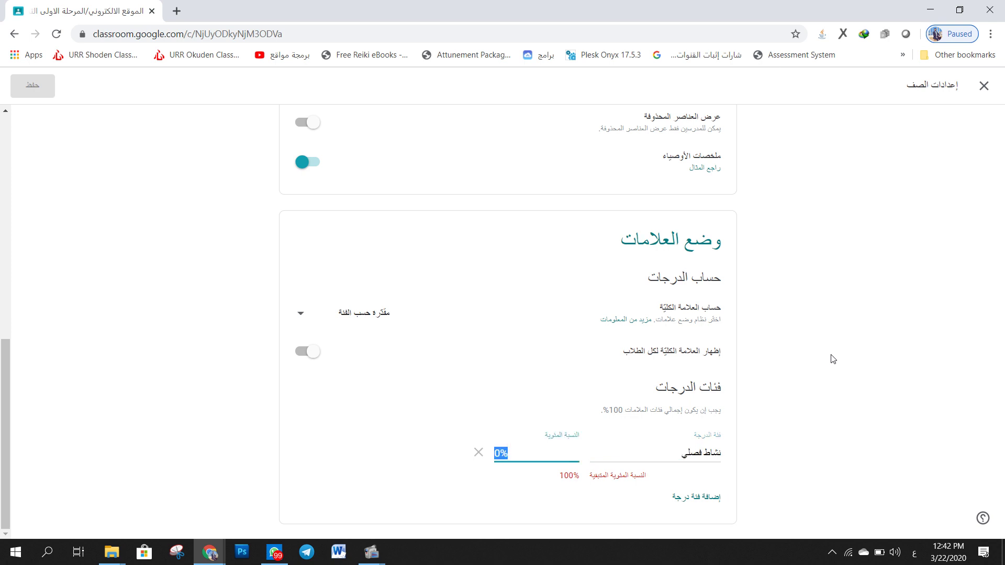
pyautogui.write('10')
pyautogui.click(814, 420)
pyautogui.click(710, 498)
pyautogui.scroll(-1, 780, 434)
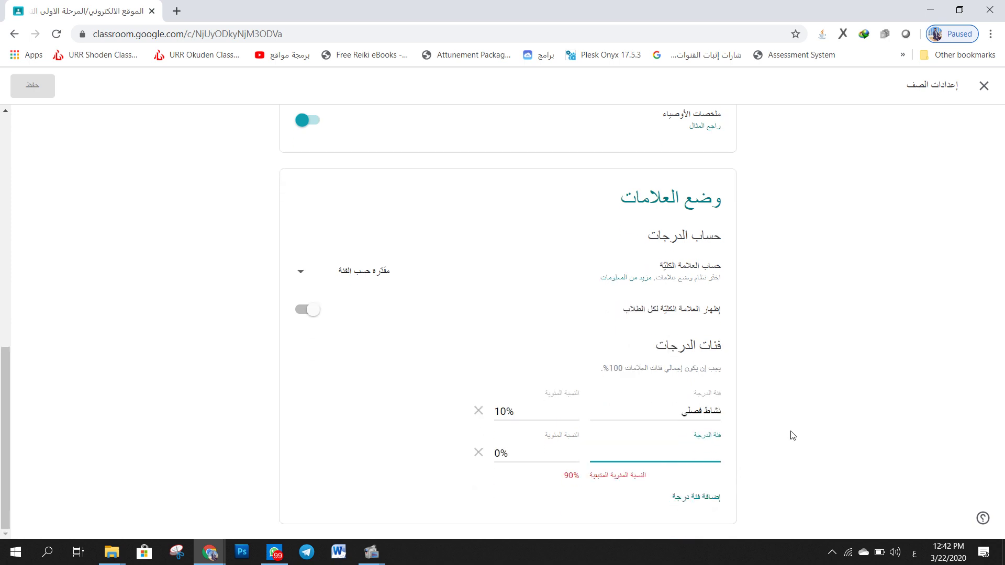
pyautogui.write('اختبارات')
pyautogui.press('Tab')
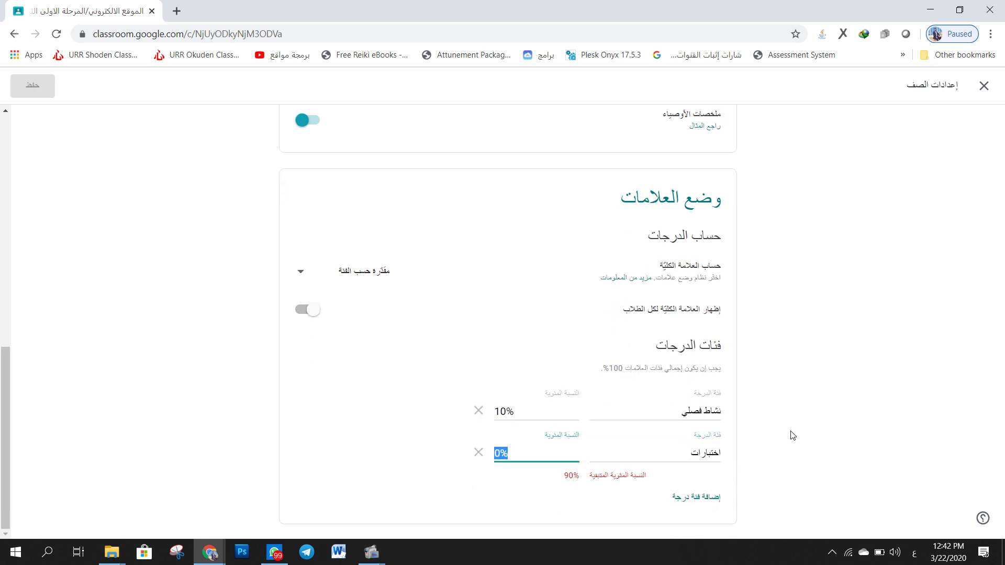
pyautogui.write('30')
pyautogui.click(793, 436)
# - Add grade categories حضور at 10% and امتحان نهائي at 50%
pyautogui.click(692, 499)
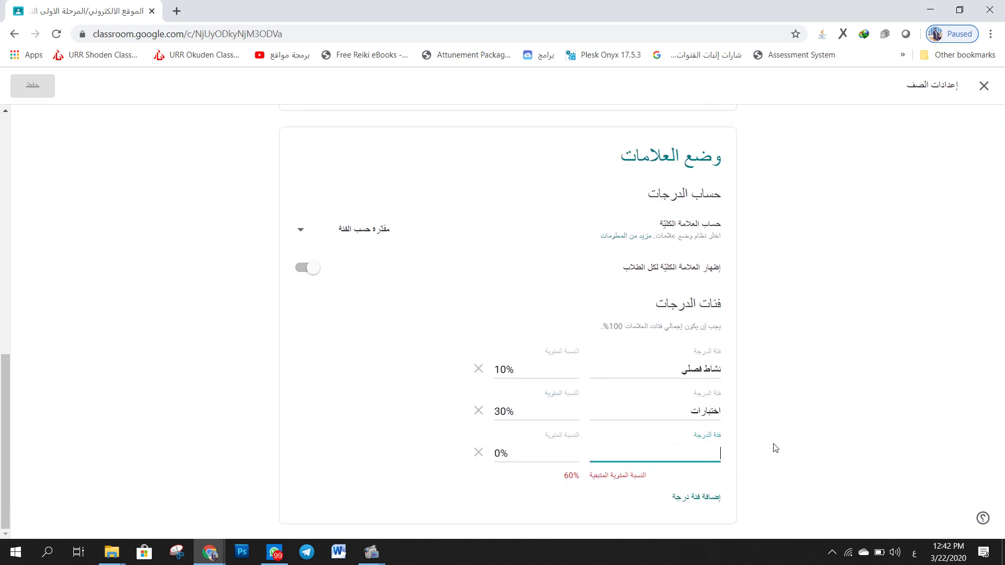
pyautogui.write('حضور')
pyautogui.press('Tab')
pyautogui.write('10')
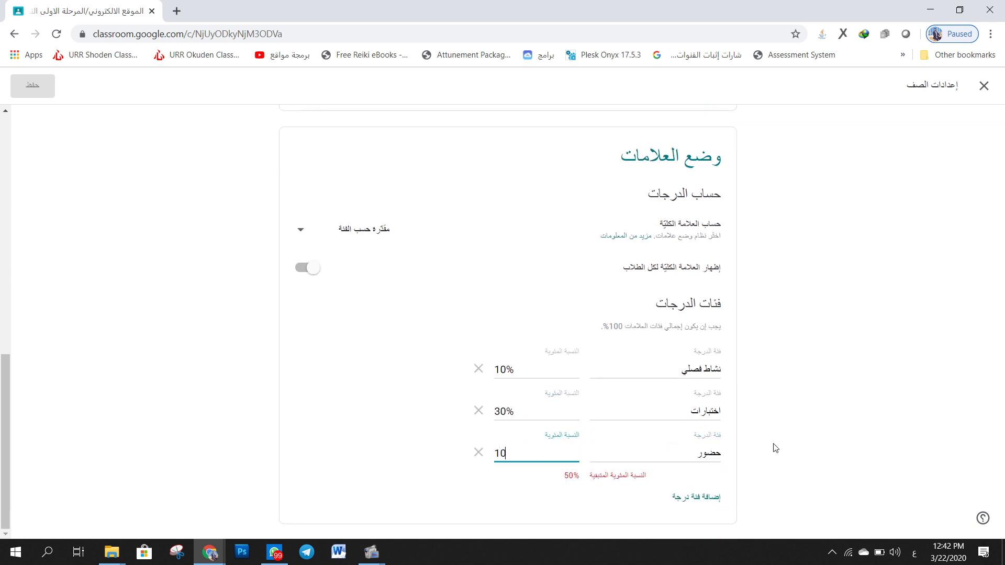
pyautogui.click(776, 448)
pyautogui.click(701, 496)
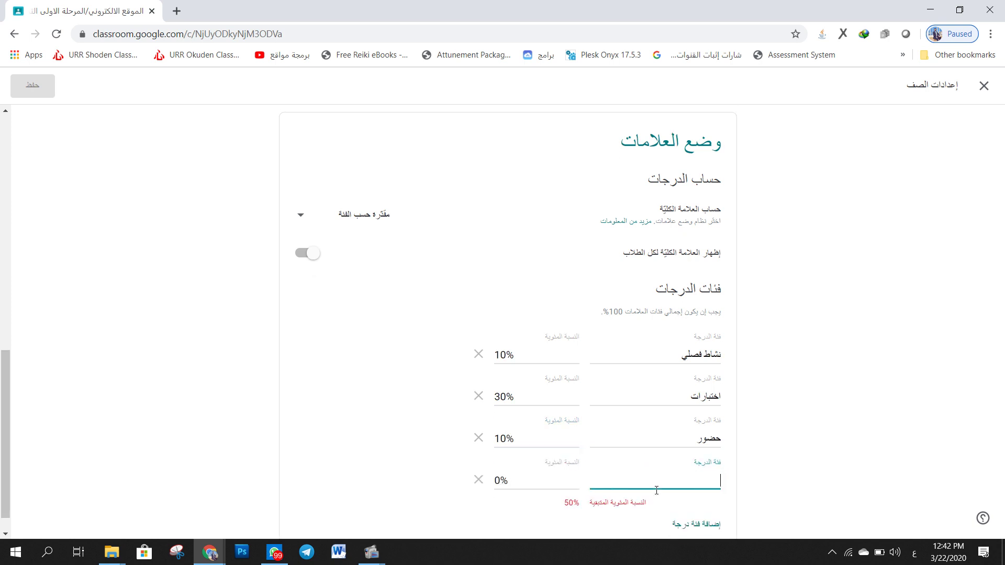
pyautogui.write('امتحان')
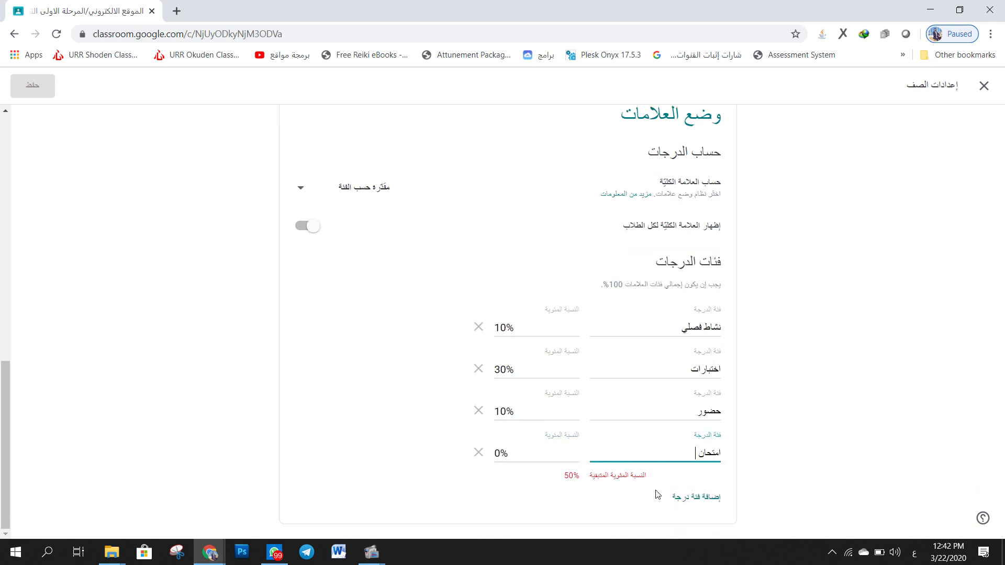
pyautogui.write(' نهائي')
pyautogui.press('Tab')
pyautogui.write('50')
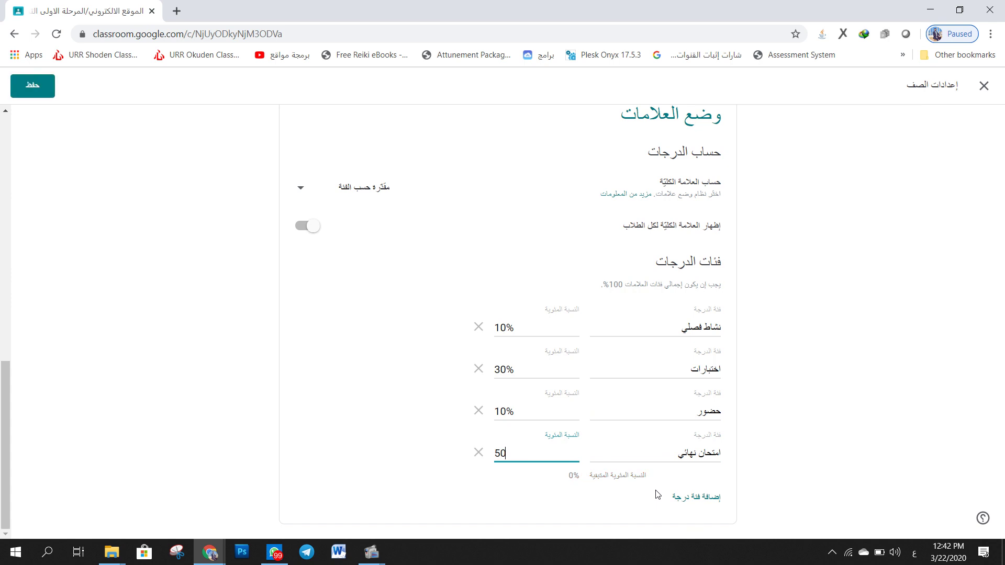
pyautogui.click(774, 484)
pyautogui.moveTo(636, 476); pyautogui.dragTo(534, 489)
pyautogui.click(537, 491)
# - Save the class settings and go to the empty Classwork page
pyautogui.click(30, 82)
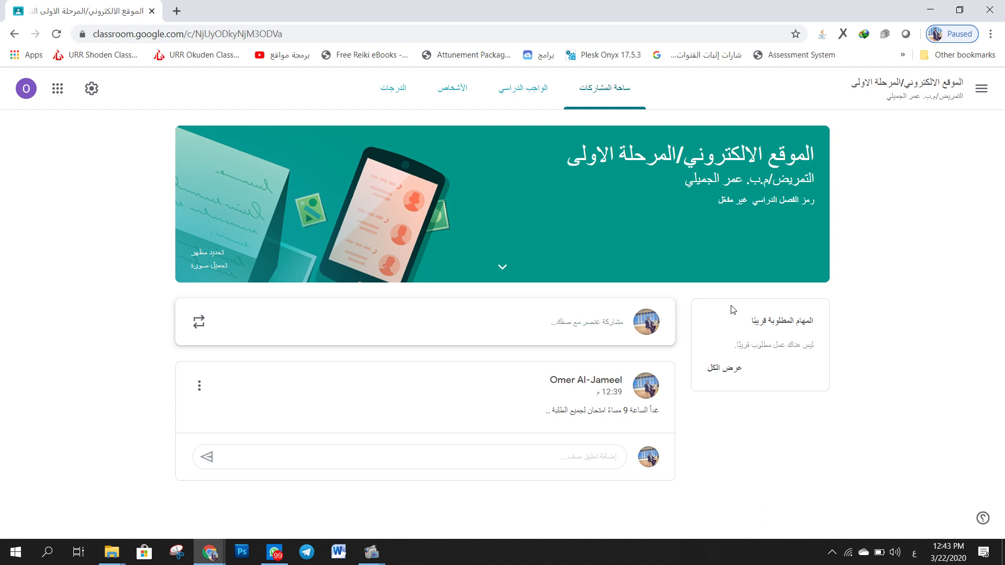
pyautogui.click(545, 98)
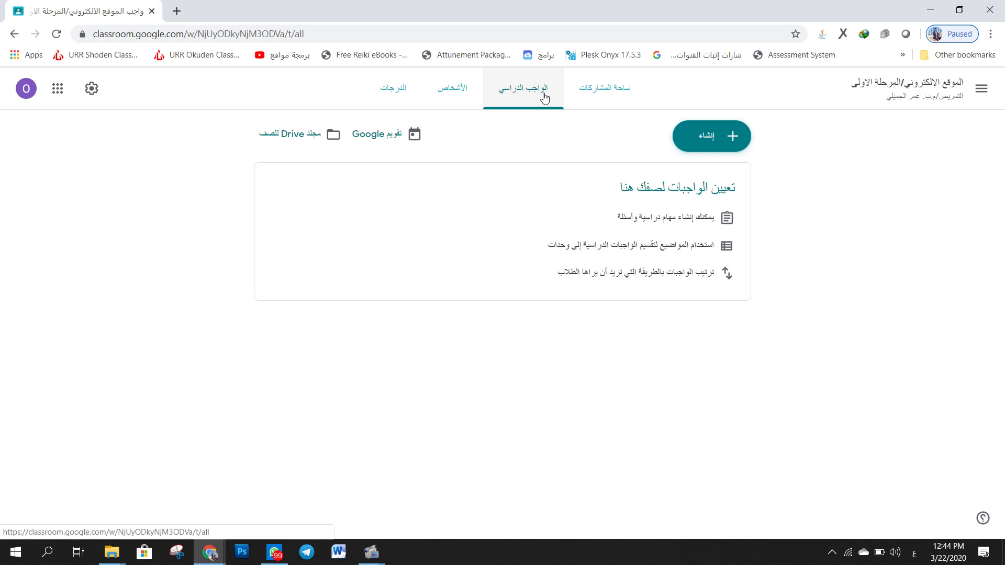
# - Add the topic 'المحاضرة الاولى: اساسيات الانترنت' to Classwork
pyautogui.click(718, 142)
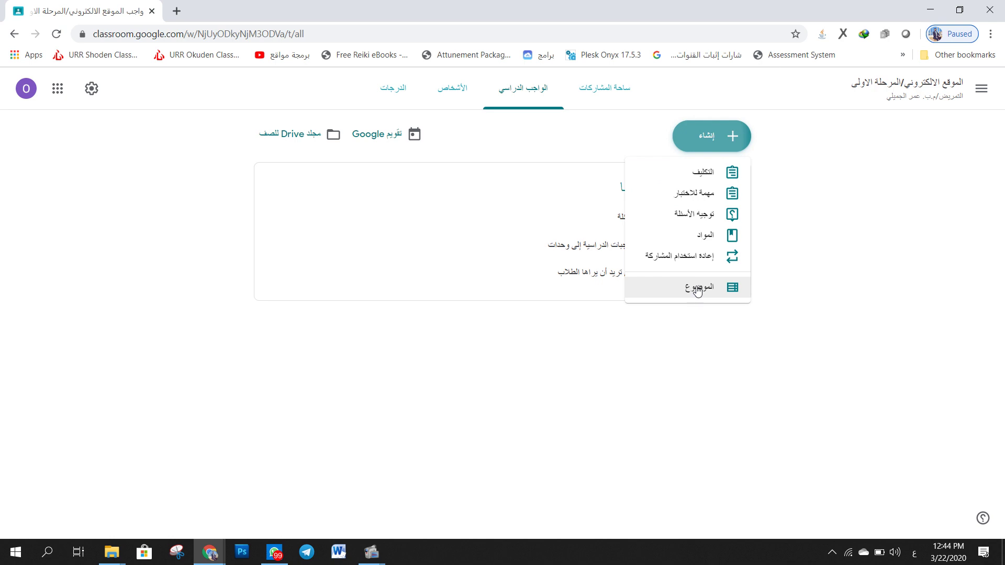
pyautogui.click(696, 289)
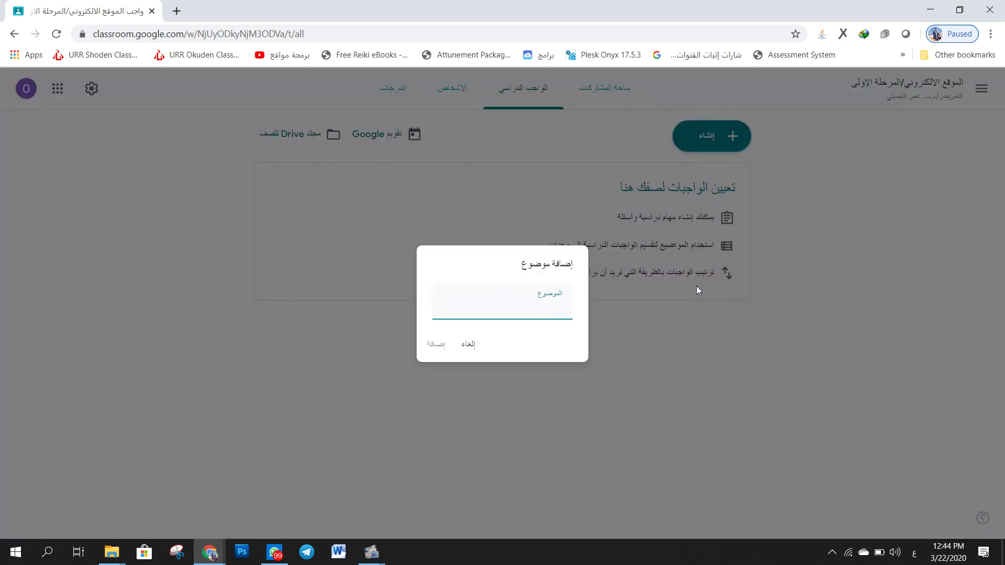
pyautogui.write('المحاضره الاولى: اساسيات الانترنت')
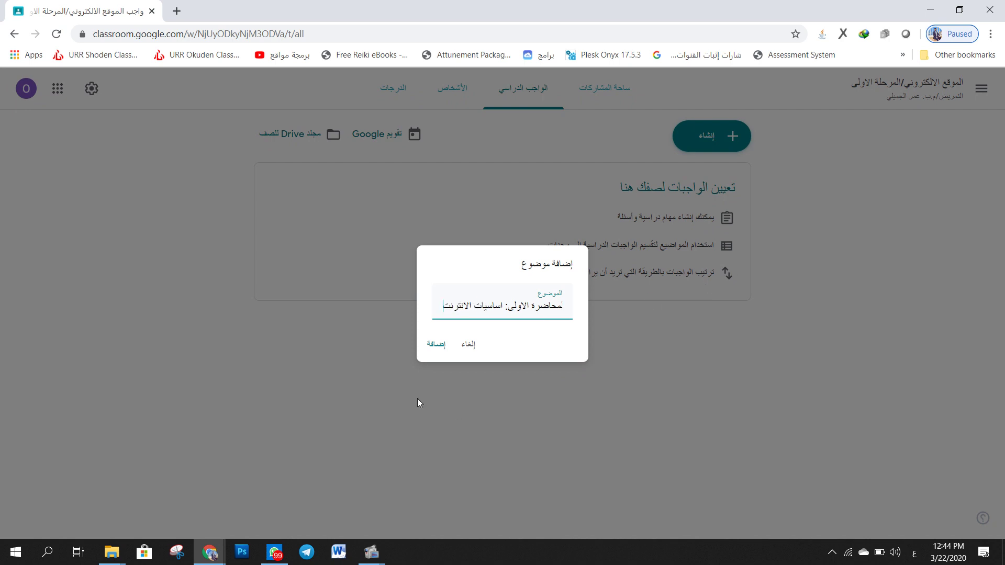
pyautogui.click(425, 350)
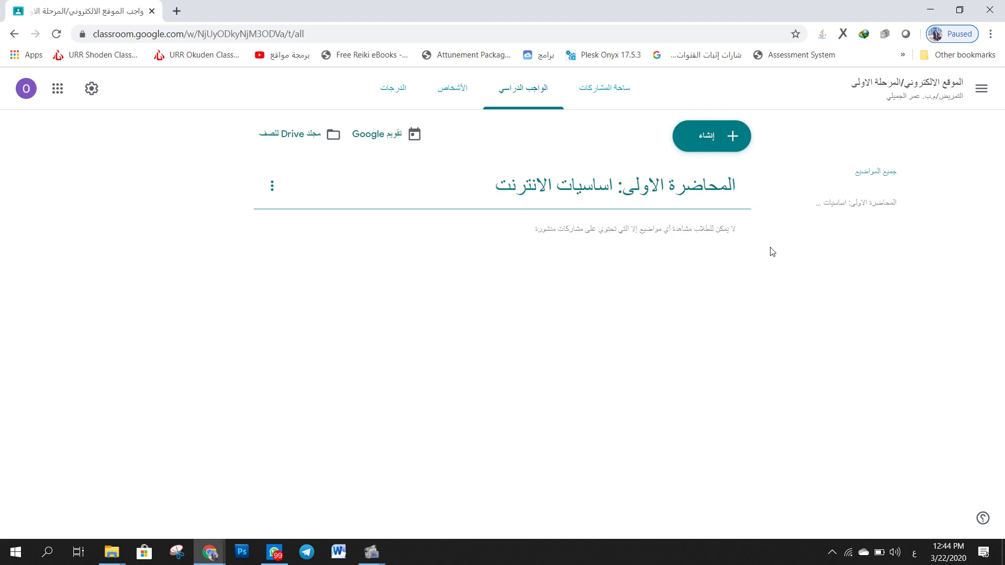
# - Add a second topic, 'المحاضرة الثانية: المواقع'
pyautogui.moveTo(754, 235); pyautogui.dragTo(669, 251)
pyautogui.click(496, 230)
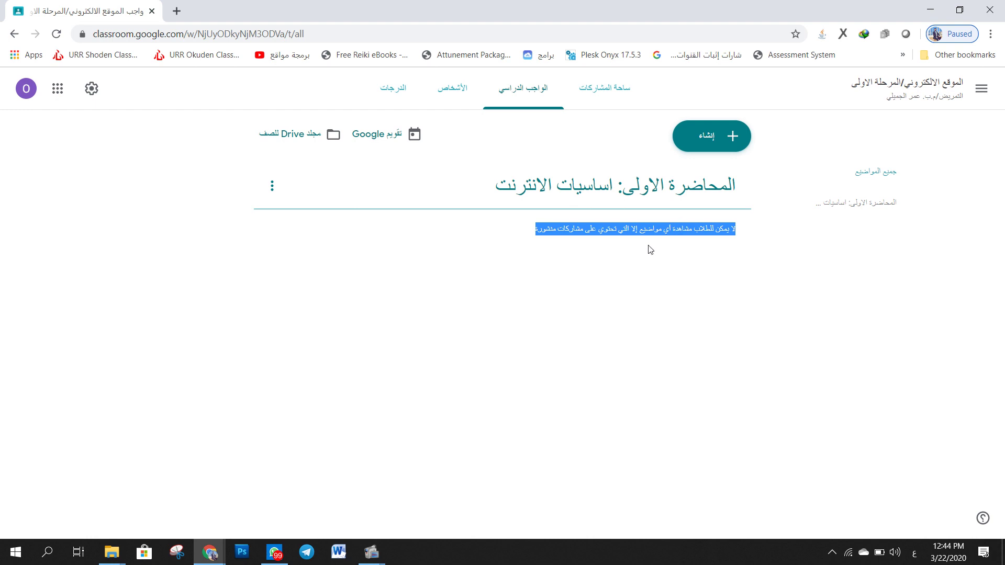
pyautogui.click(560, 259)
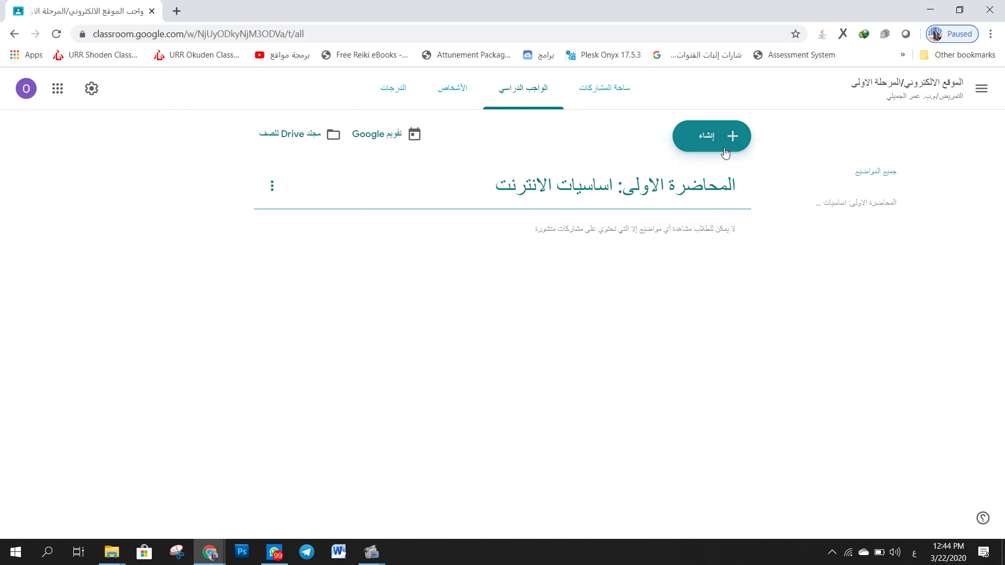
pyautogui.click(712, 136)
pyautogui.click(720, 295)
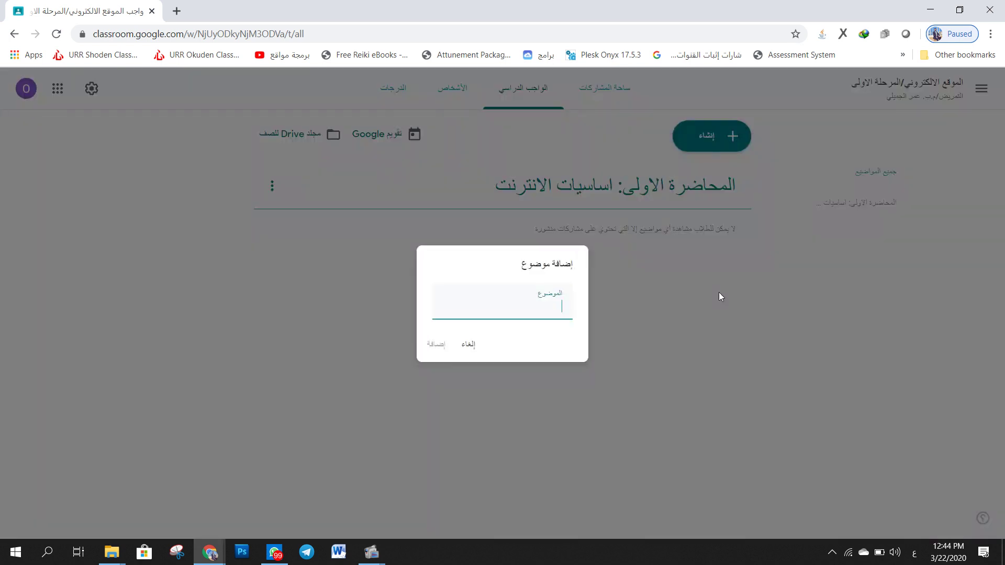
pyautogui.write('المحاضره الثانية: المواقع')
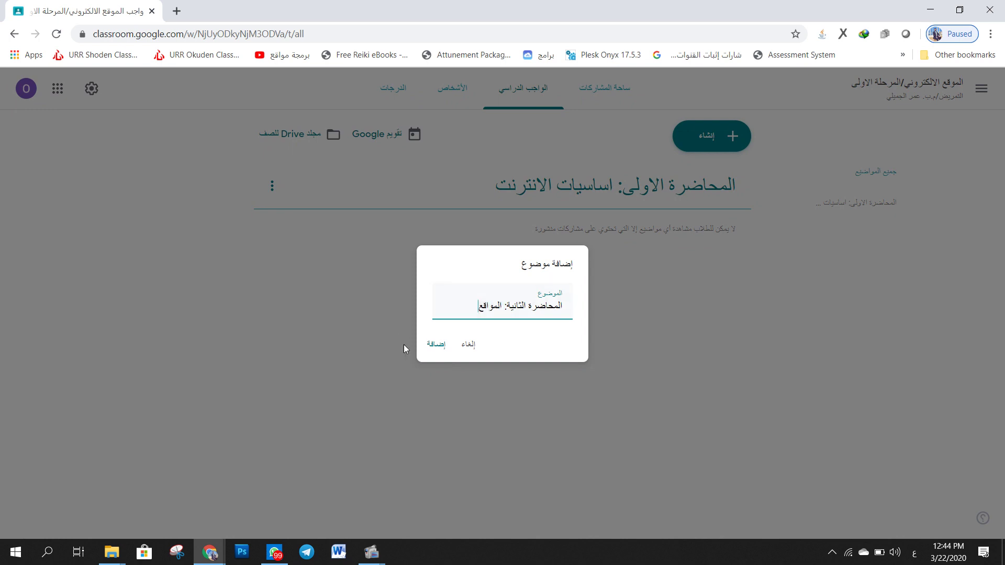
pyautogui.click(437, 343)
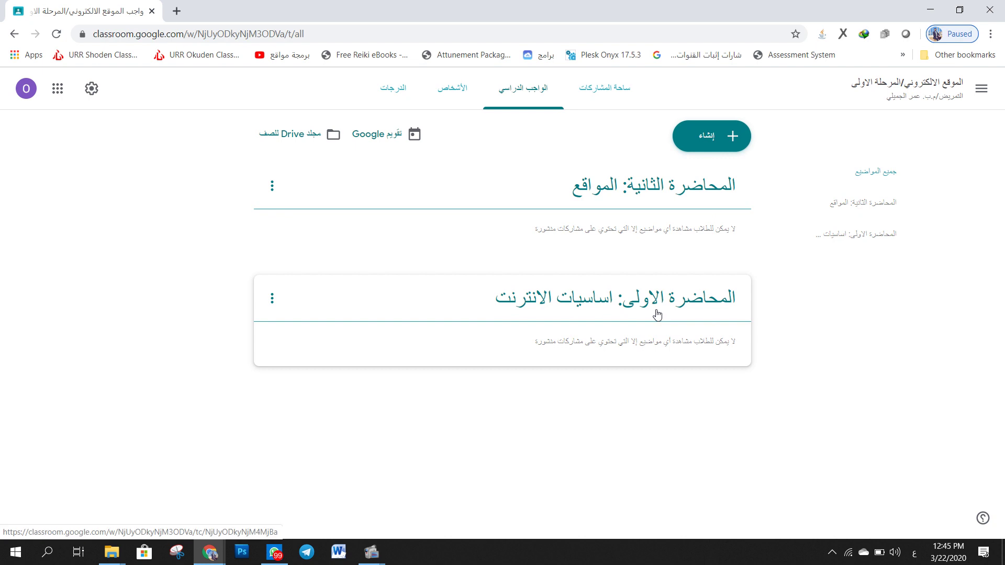
# - Drag the 'المحاضرة الاولى: اساسيات الانترنت' topic card above 'المحاضرة الثانية: المواقع'
pyautogui.moveTo(655, 314); pyautogui.dragTo(655, 175)
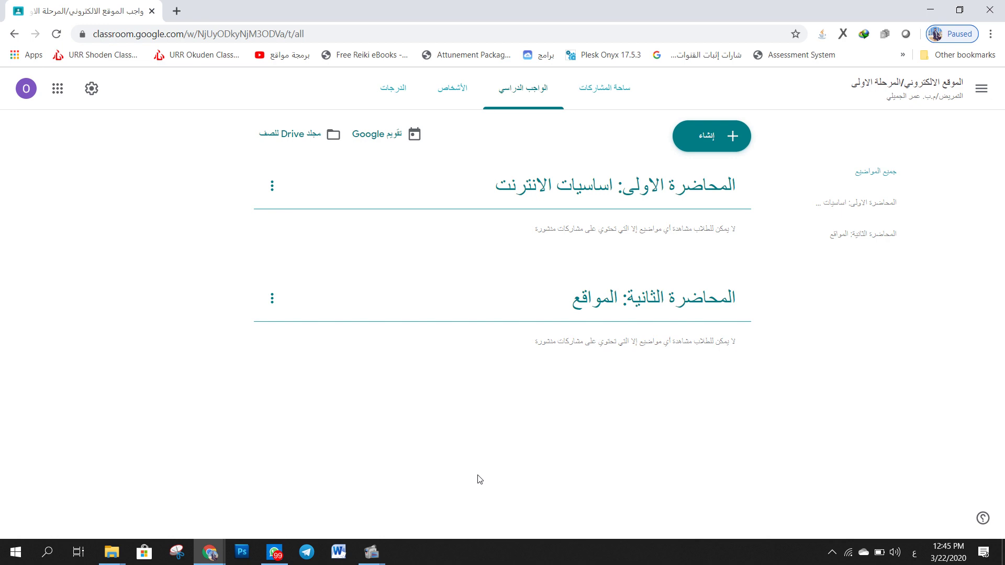
# - Create a material titled 'المحاضرة الاولى: اساسيات الانترنت' with a description of the internet basics students will learn
pyautogui.click(736, 142)
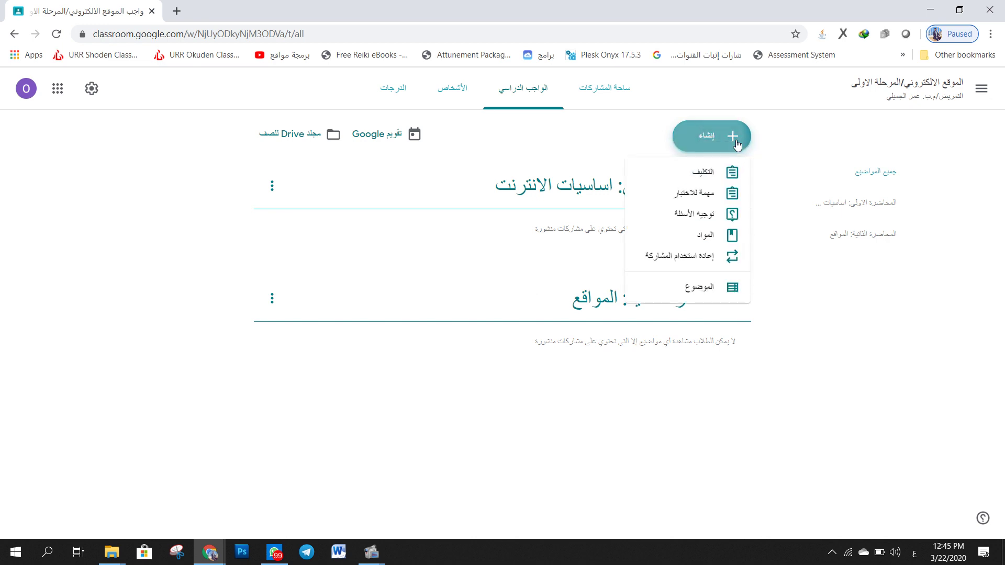
pyautogui.click(712, 240)
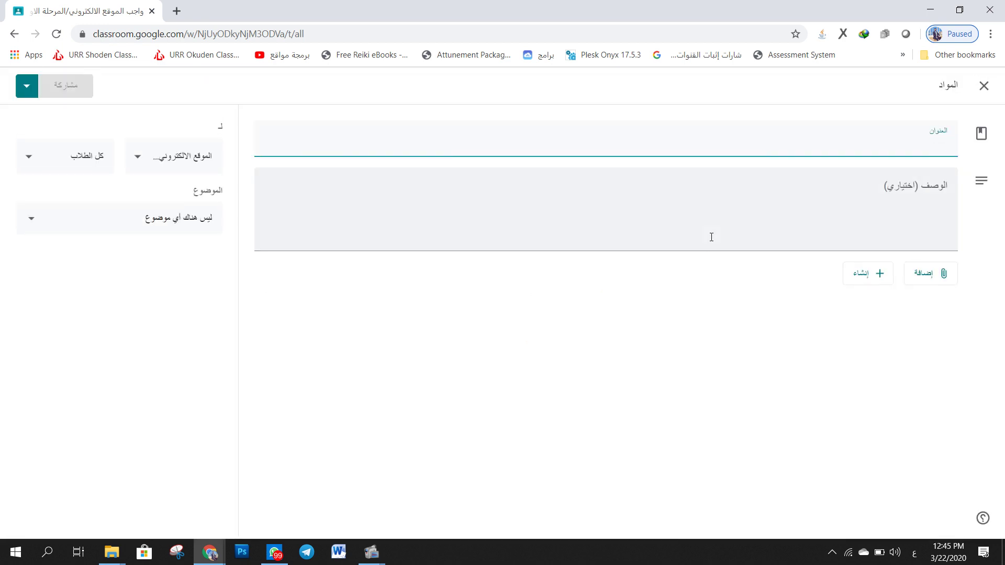
pyautogui.write('المحاضرة الاولى')
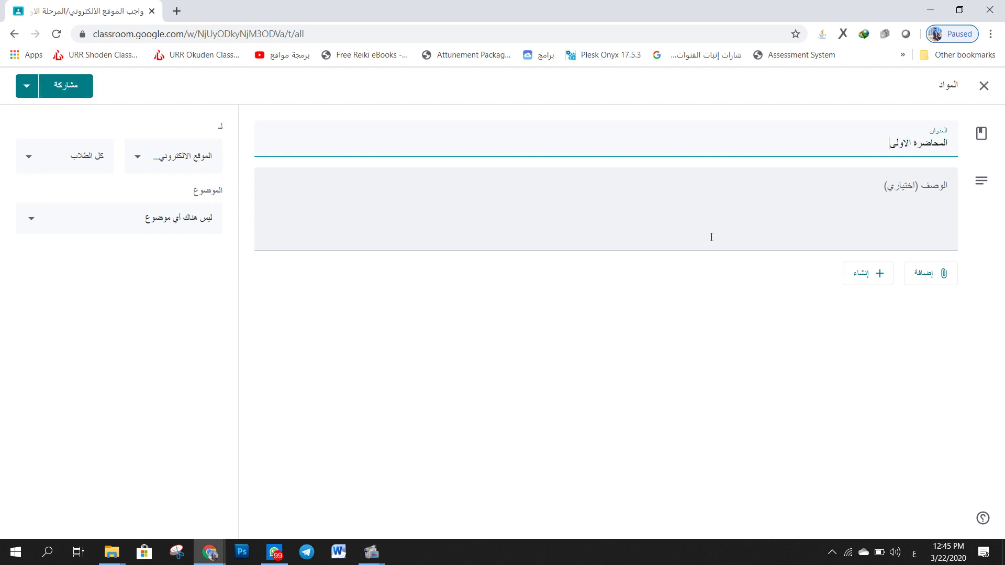
pyautogui.write(': اساسيات الانترنت')
pyautogui.click(711, 234)
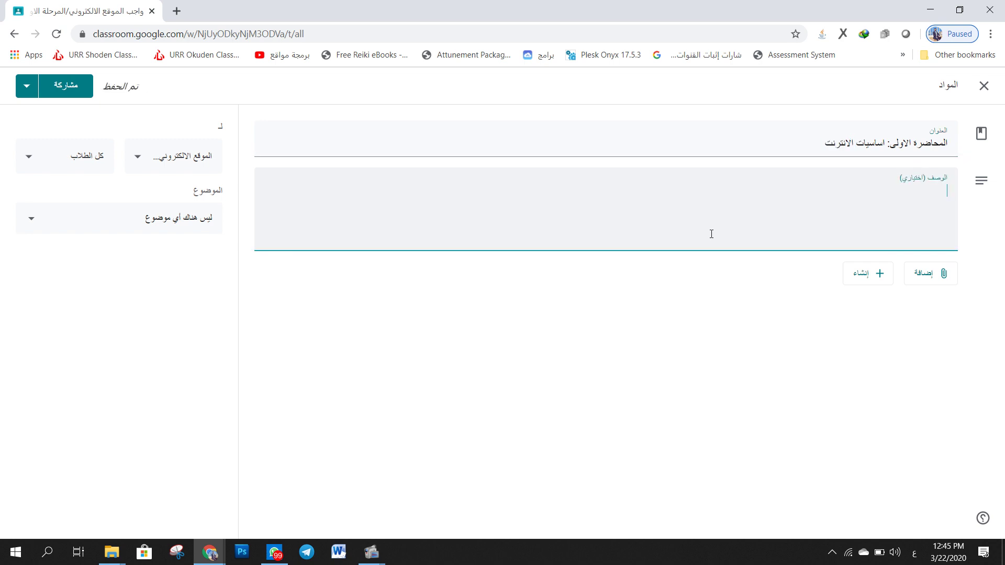
pyautogui.write('يتعرف الطلبة في هذه المحاضرة على اهم الاسا')
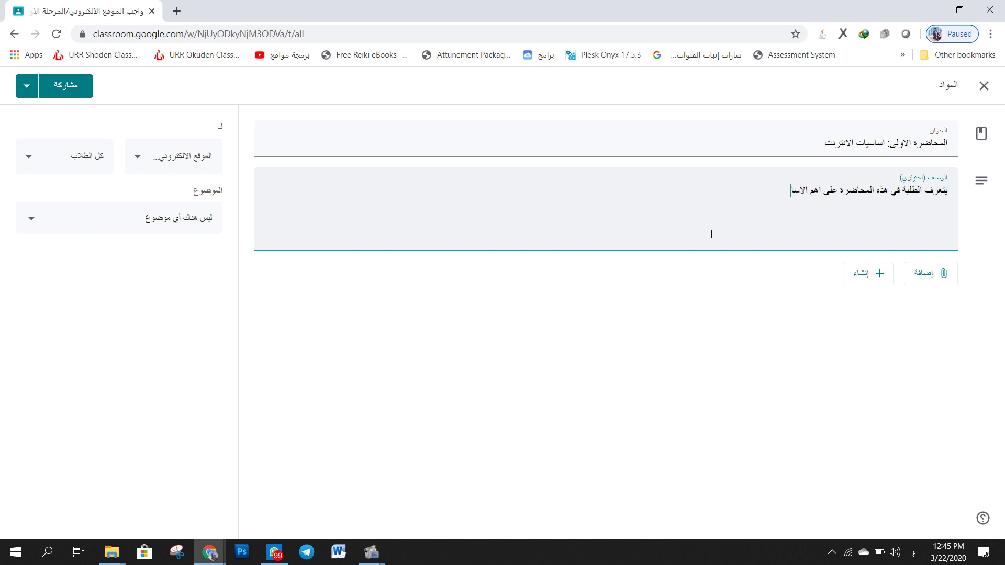
pyautogui.write('سيات في عالم الانترنت وكيف')
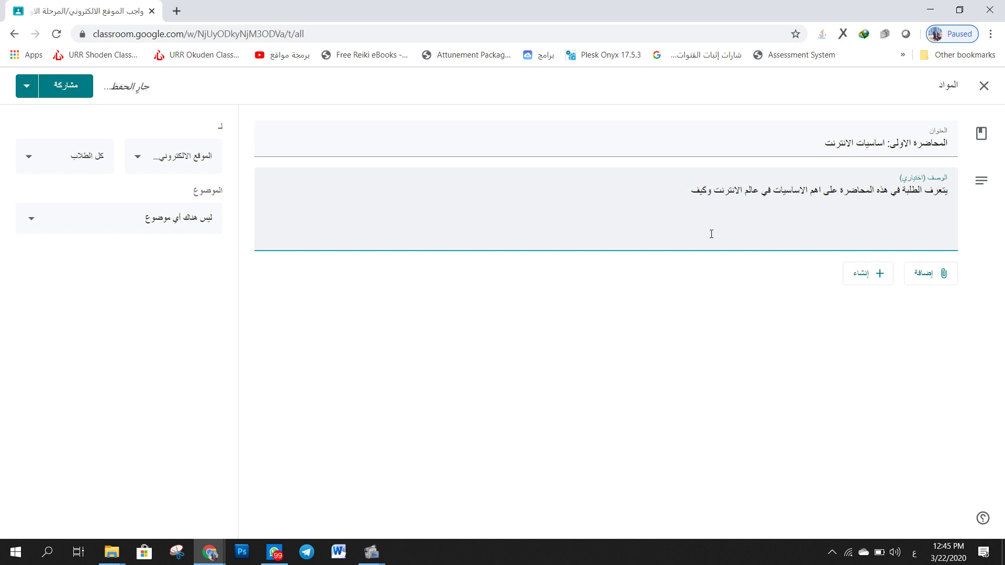
pyautogui.write(' يتم استخدام الانترنت في الاعمال')
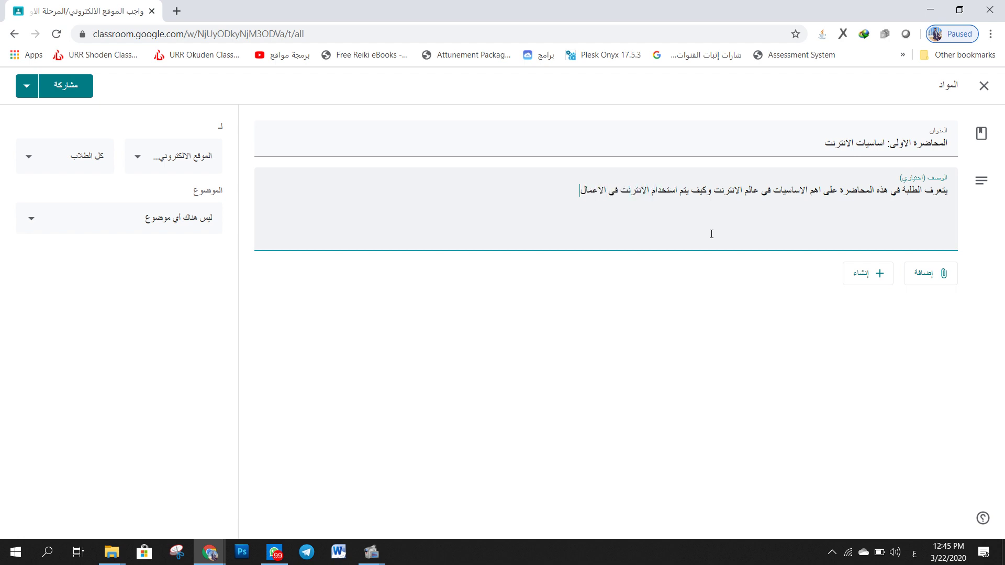
pyautogui.write(' اليومية.')
pyautogui.doubleClick(220, 127)
pyautogui.click(223, 137)
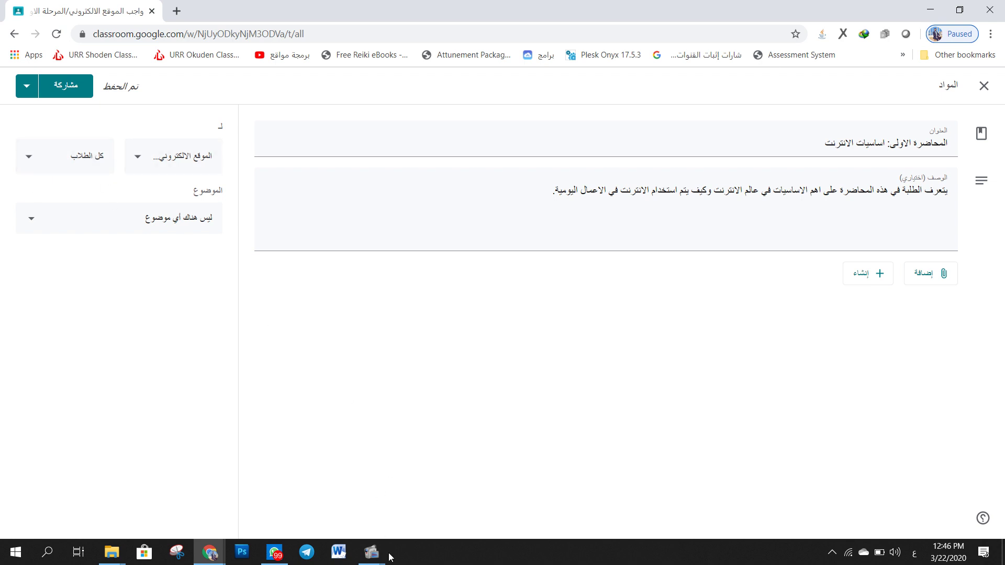
# - Choose 'المحاضرة الاولى: اساسيات الانترنت' as the material's topic
pyautogui.moveTo(372, 552)
pyautogui.press('F7')
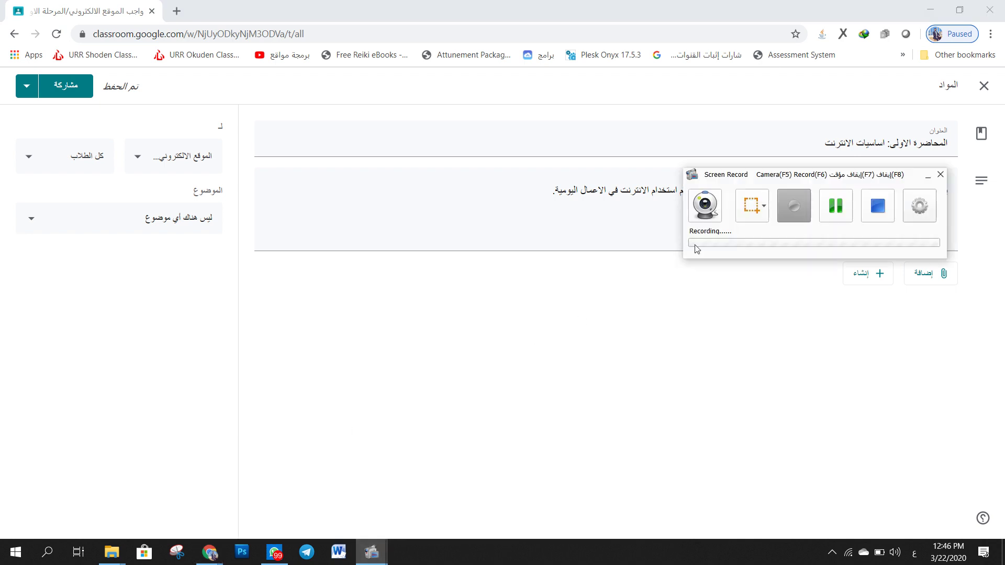
pyautogui.click(828, 209)
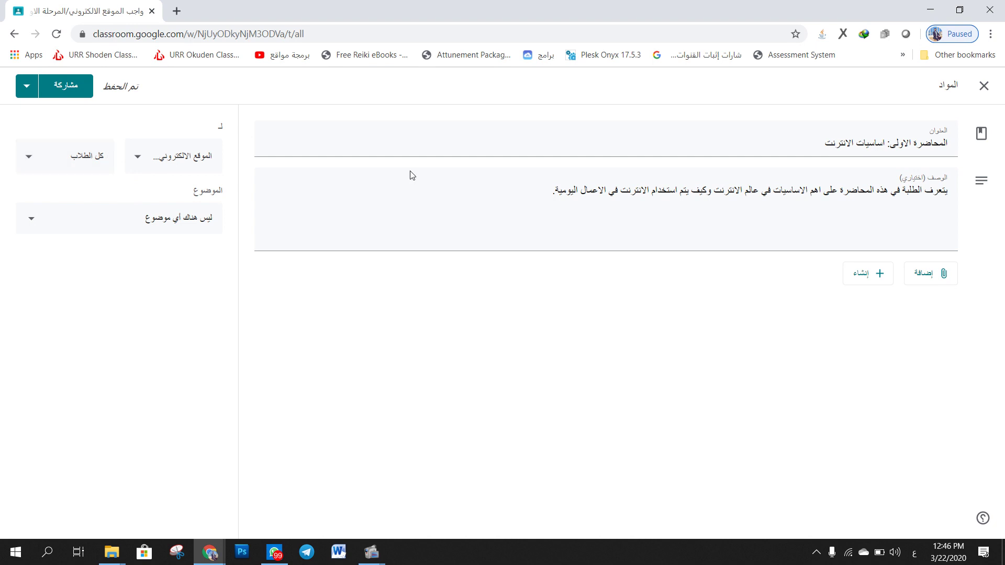
pyautogui.doubleClick(222, 189)
pyautogui.click(230, 190)
pyautogui.doubleClick(230, 189)
pyautogui.click(230, 190)
pyautogui.click(211, 225)
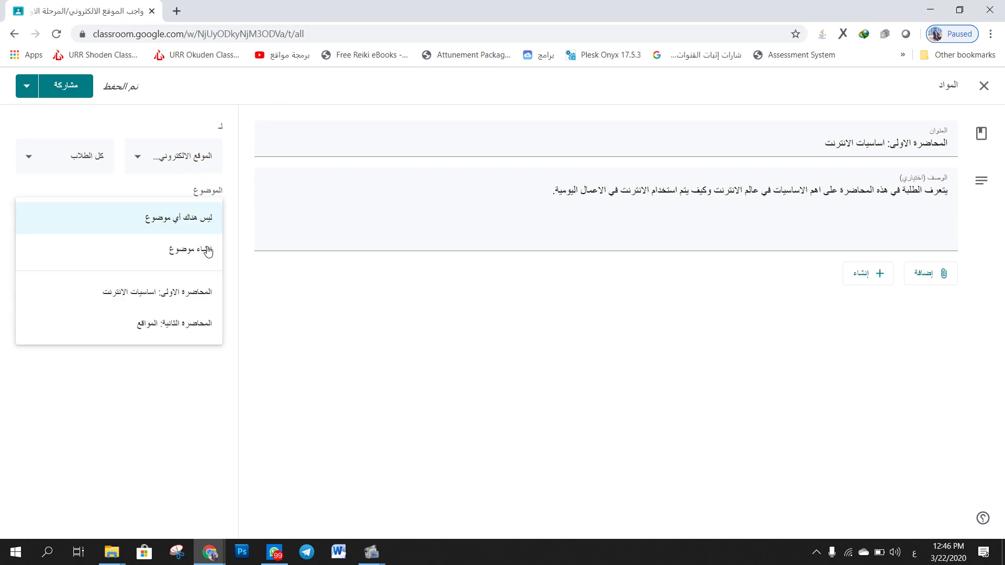
pyautogui.click(147, 293)
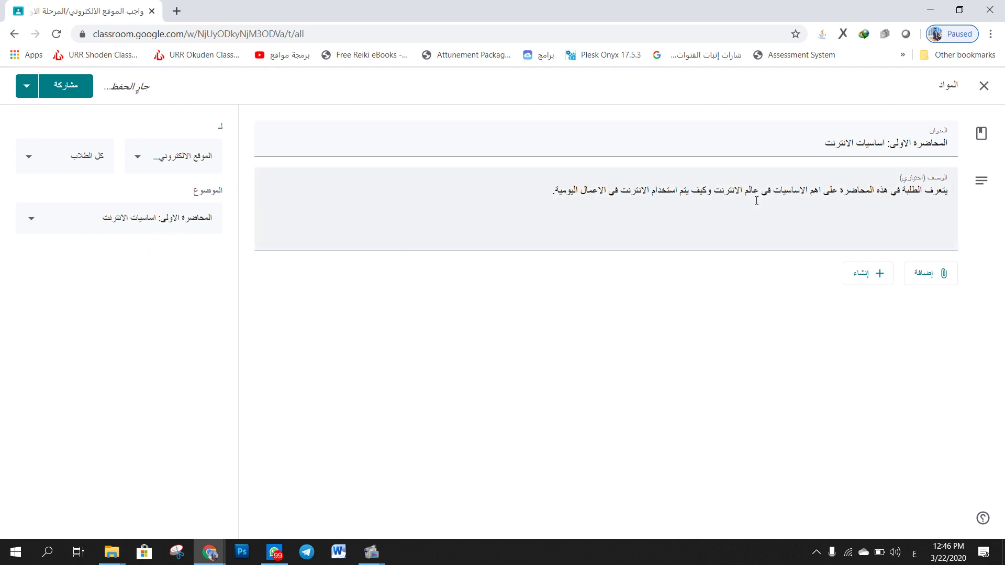
# - Open the computer-upload and Google Drive pickers, then close both without attaching anything
pyautogui.click(935, 275)
pyautogui.click(938, 341)
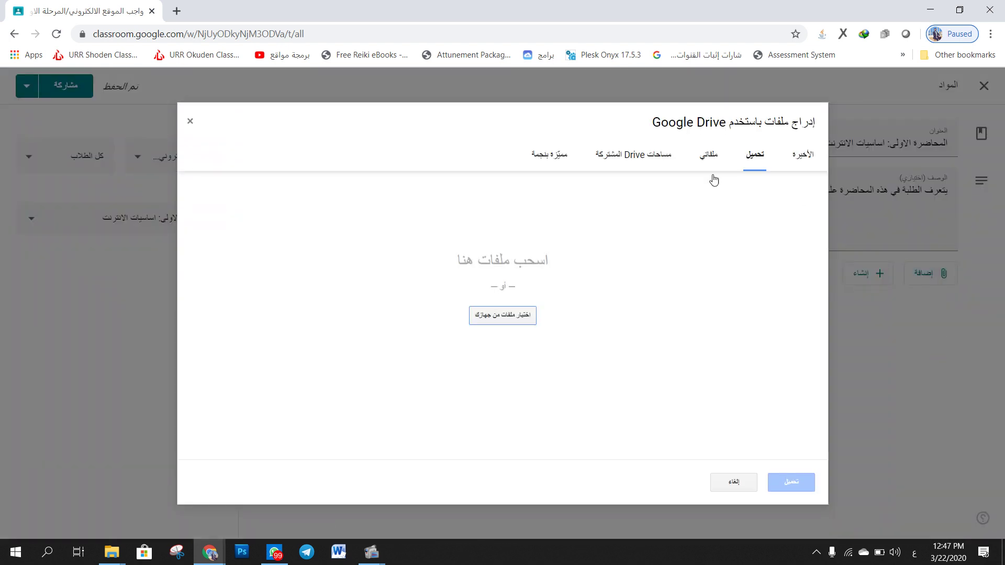
pyautogui.click(190, 121)
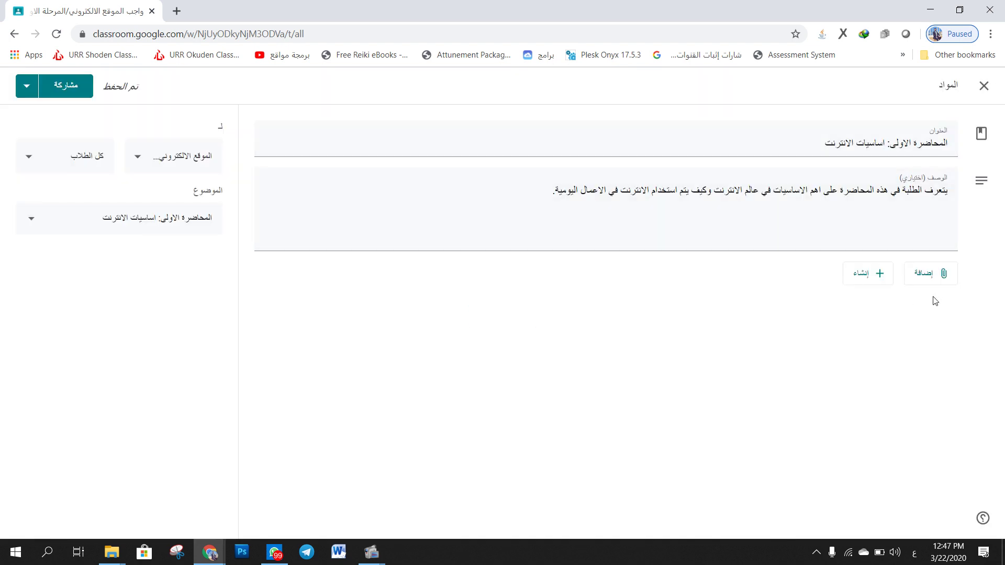
pyautogui.click(939, 274)
pyautogui.click(927, 307)
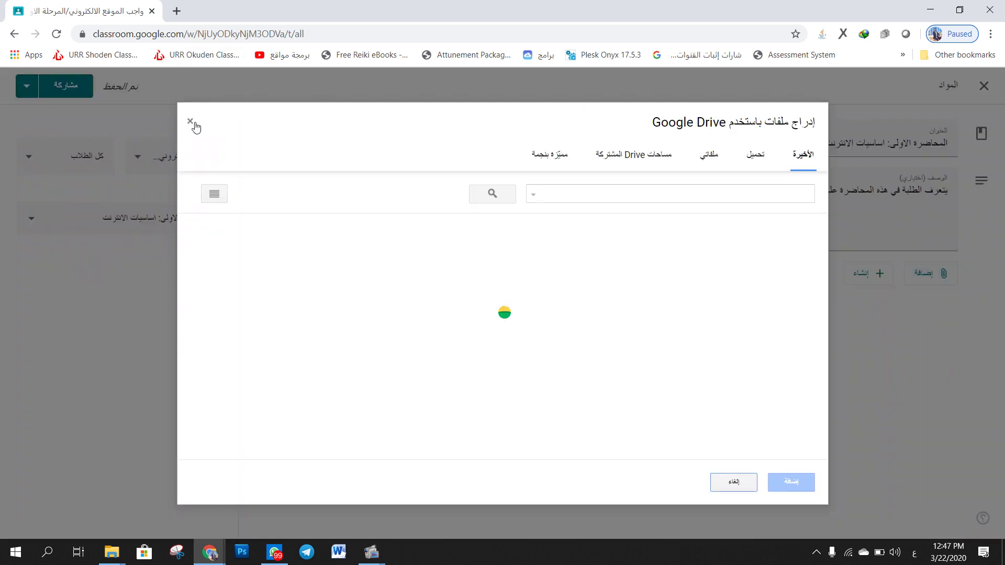
pyautogui.click(191, 122)
# - Search YouTube for 'اساسيات الانترنت' and attach the 17-minute theory-questions video
pyautogui.click(944, 277)
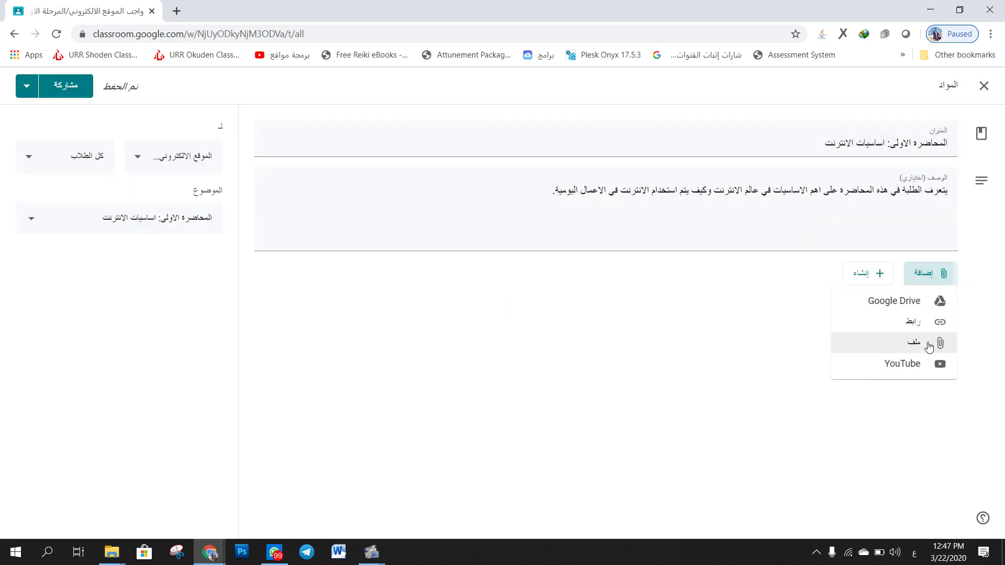
pyautogui.click(922, 365)
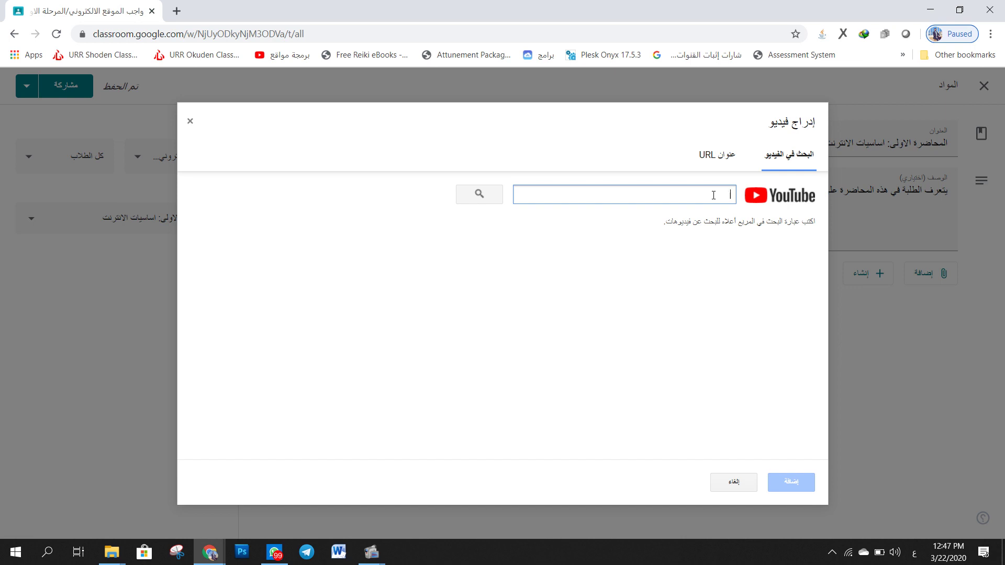
pyautogui.write('اساسيات الانترنت')
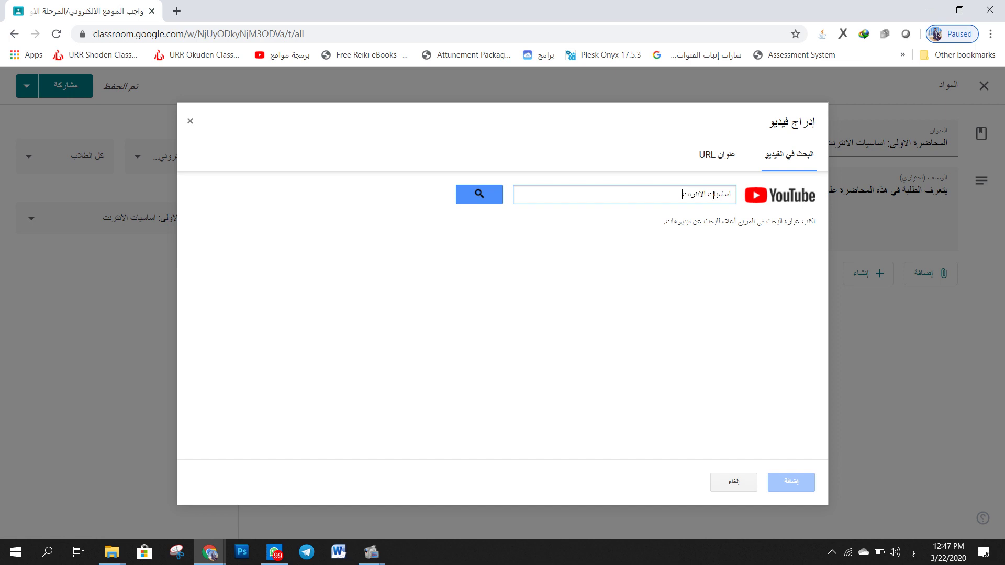
pyautogui.press('Return')
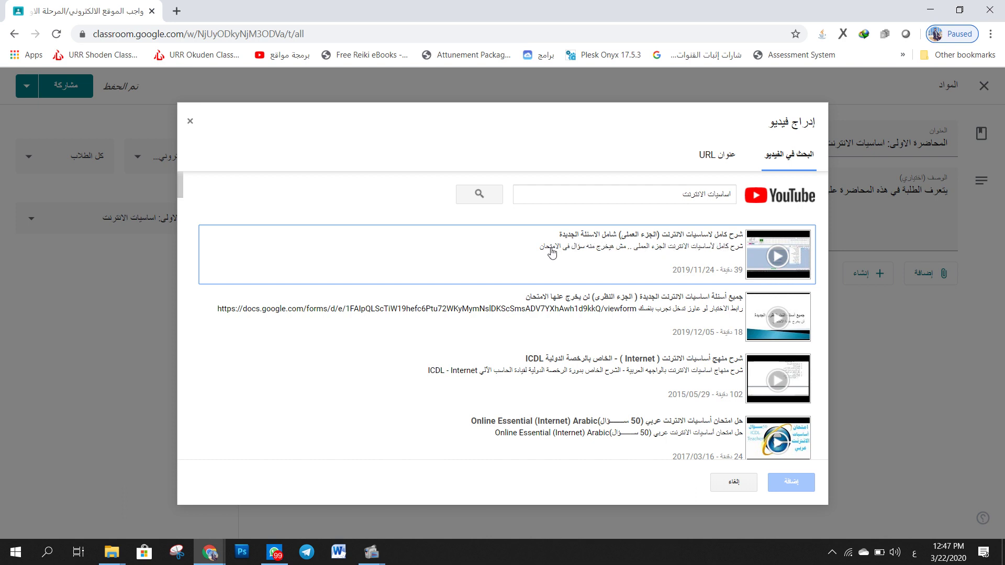
pyautogui.click(680, 313)
pyautogui.click(704, 262)
pyautogui.click(706, 306)
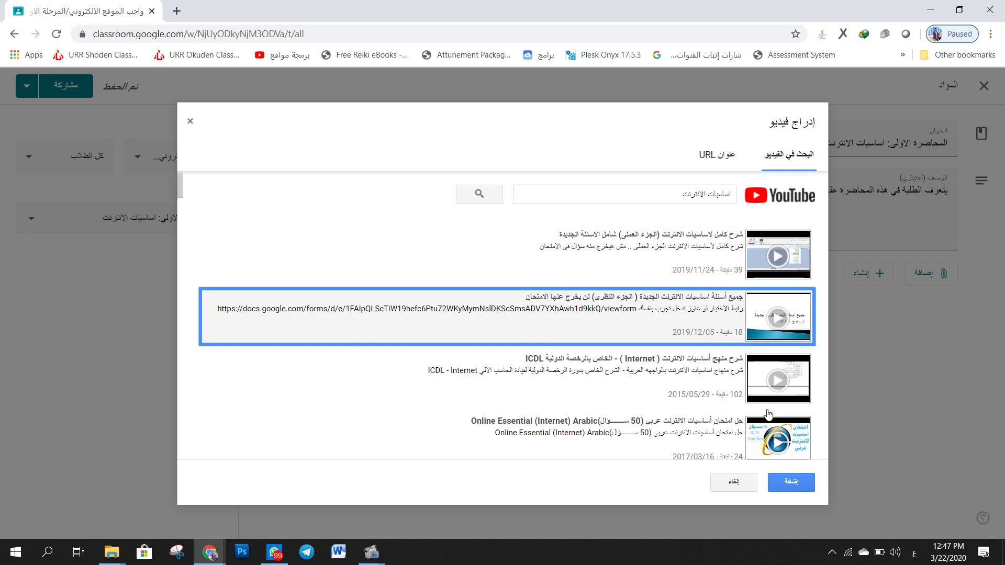
pyautogui.click(791, 482)
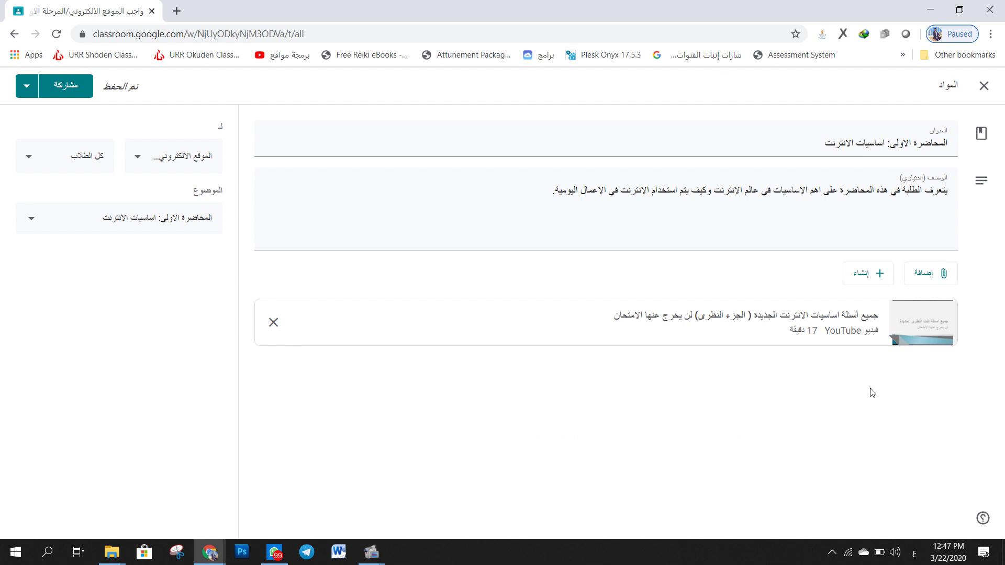
# - Upload Classroom Students.pptx from the Desktop's 2-2020 folder and attach it to the material
pyautogui.click(927, 274)
pyautogui.click(930, 342)
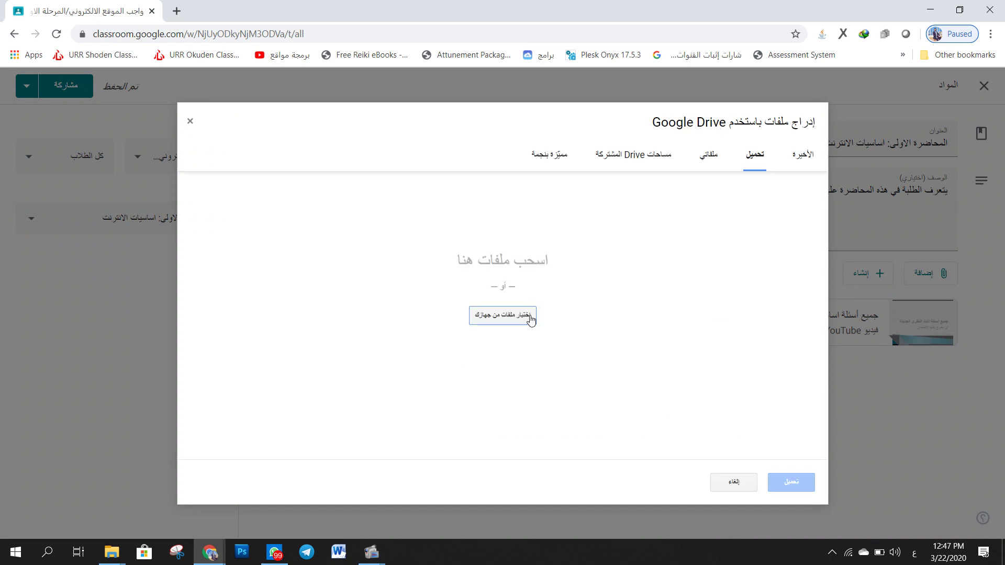
pyautogui.click(504, 317)
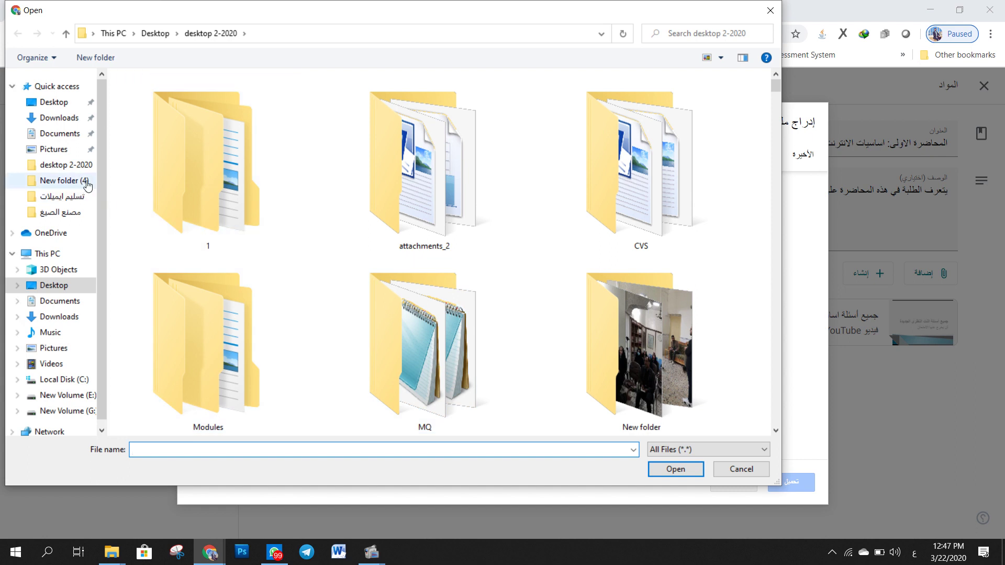
pyautogui.click(67, 288)
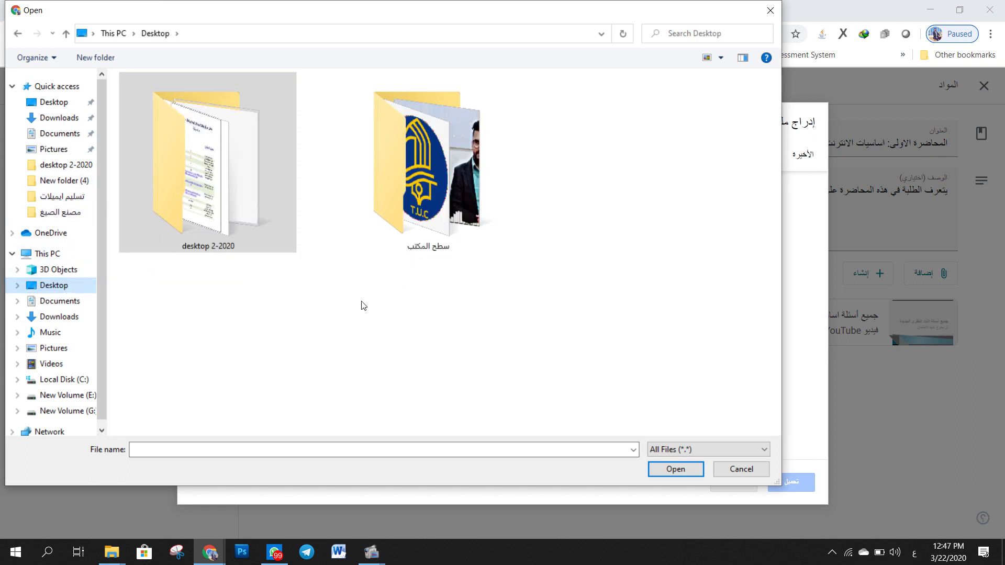
pyautogui.doubleClick(281, 218)
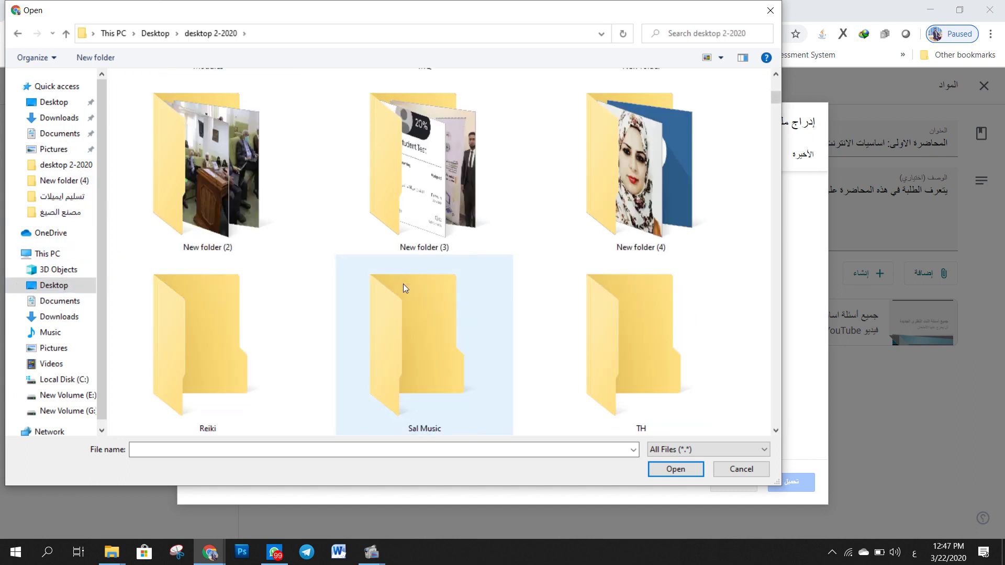
pyautogui.scroll(-5, 406, 291)
pyautogui.scroll(-10, 426, 301)
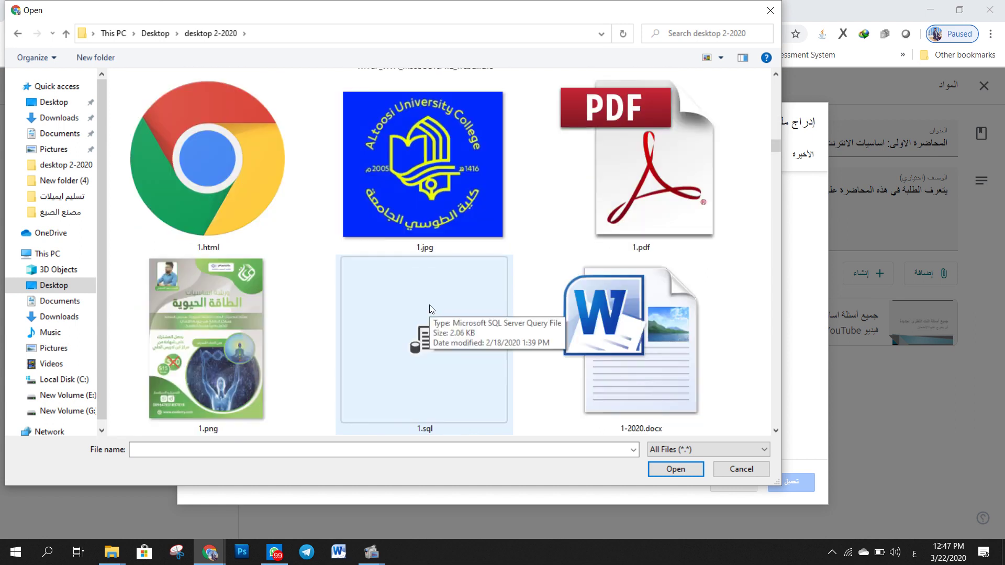
pyautogui.scroll(-10, 481, 316)
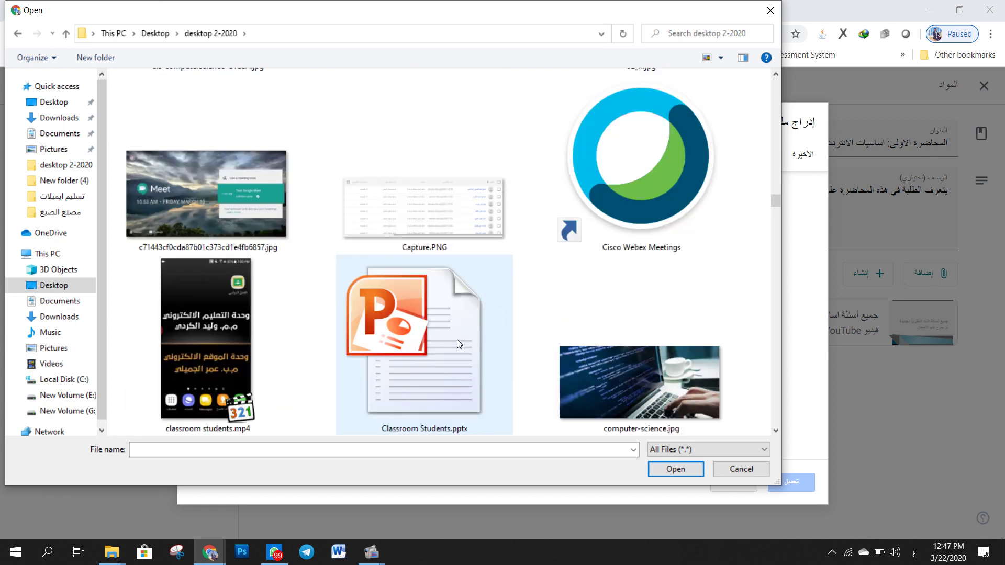
pyautogui.click(454, 341)
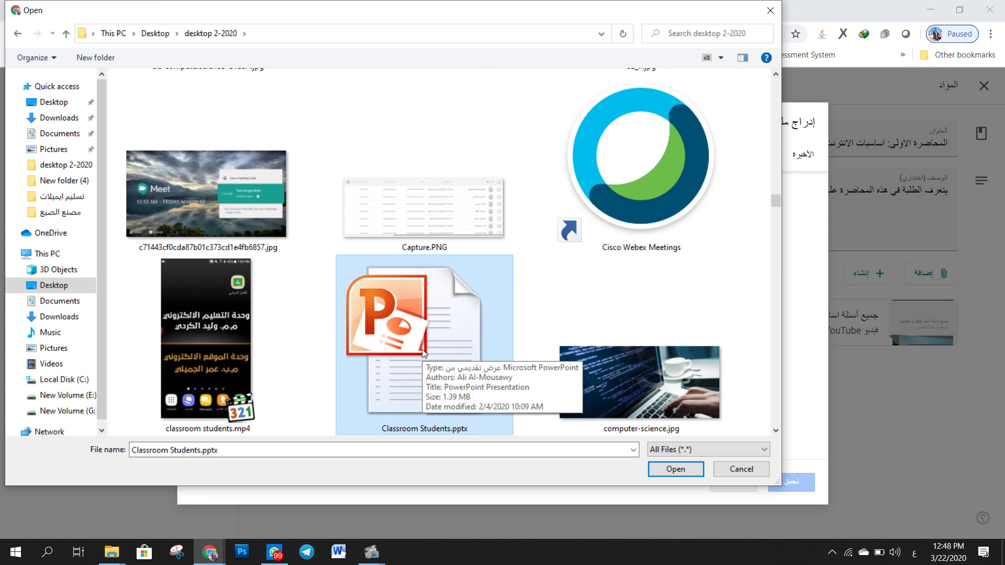
pyautogui.doubleClick(424, 352)
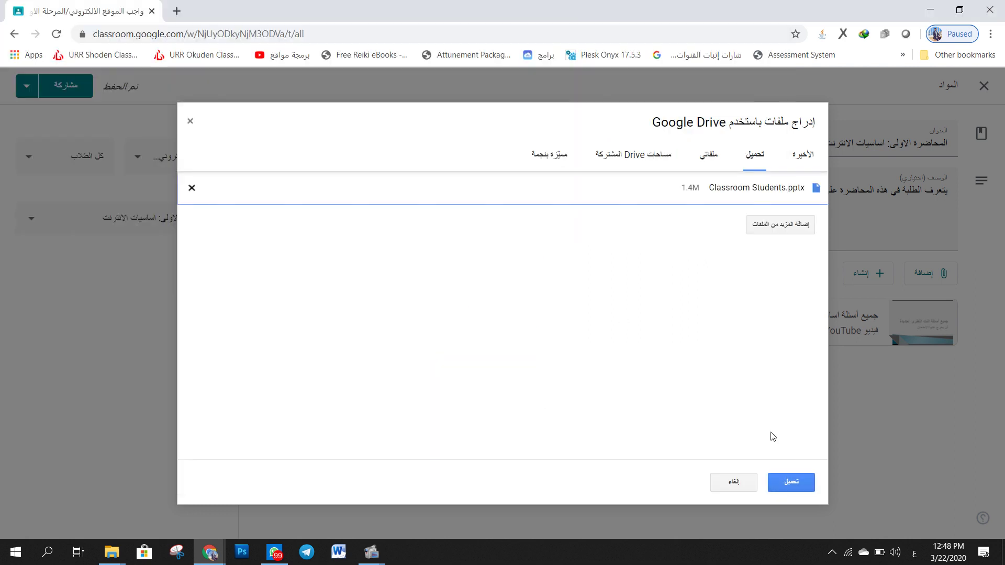
pyautogui.click(791, 482)
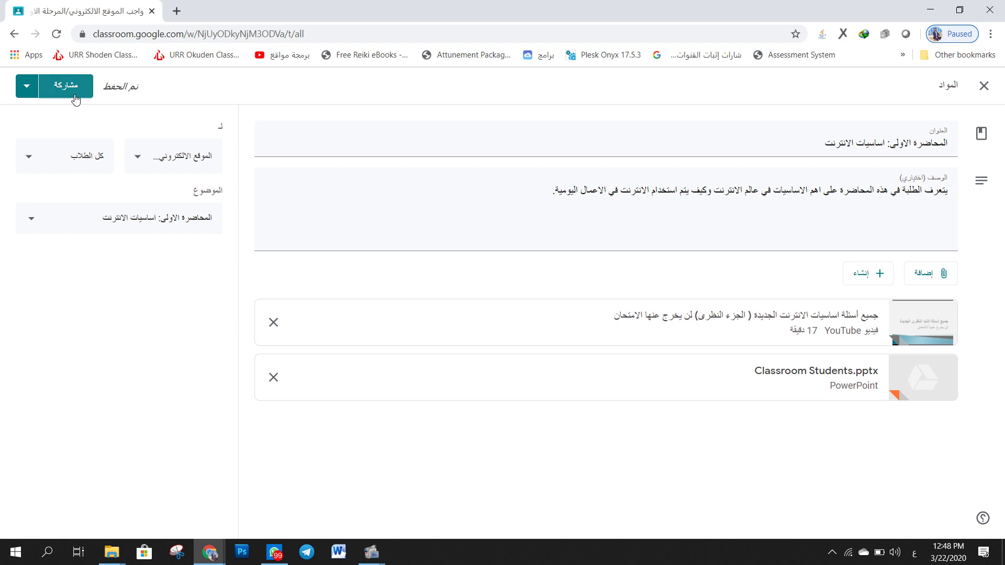
# - Post the material via the Share (مشاركة) dropdown and expand the published lecture
pyautogui.click(27, 87)
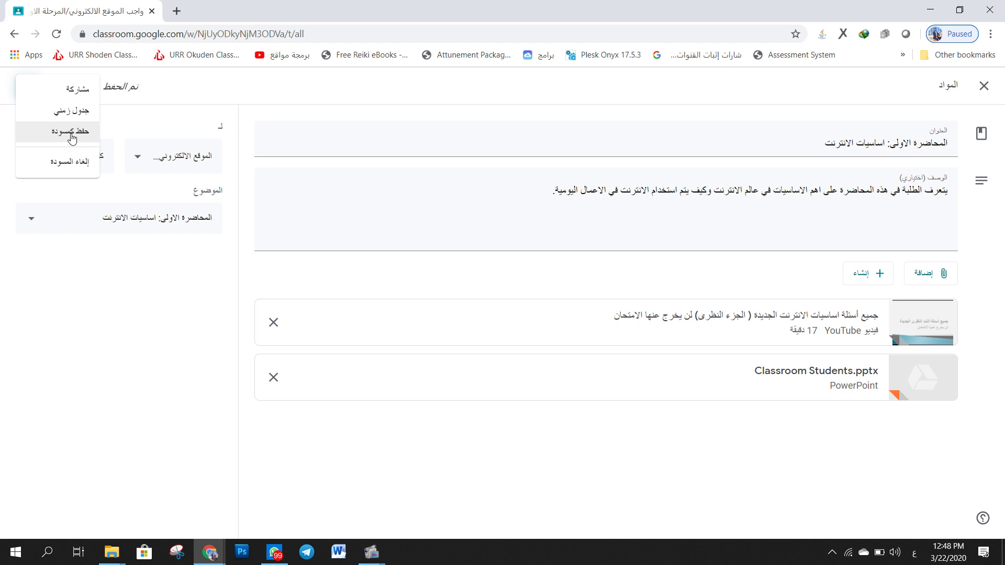
pyautogui.click(83, 97)
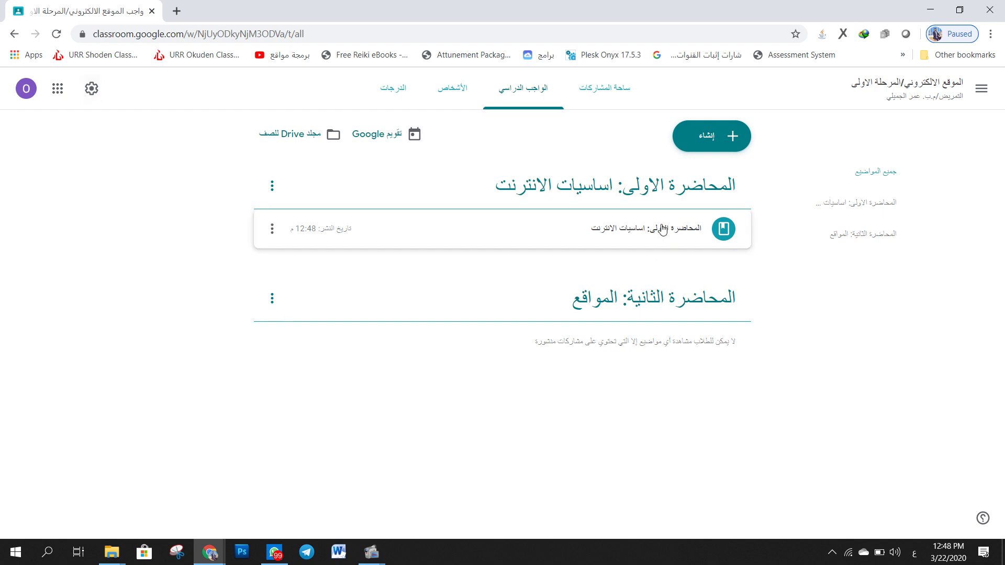
pyautogui.click(637, 238)
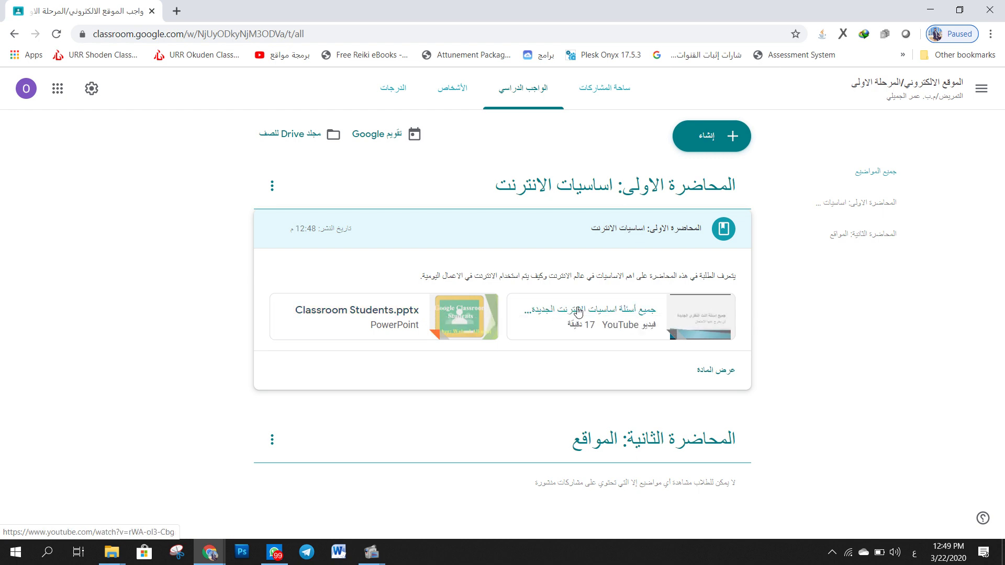
# - Preview the attached YouTube video and the Classroom Students.pptx slides, closing each preview
pyautogui.click(578, 312)
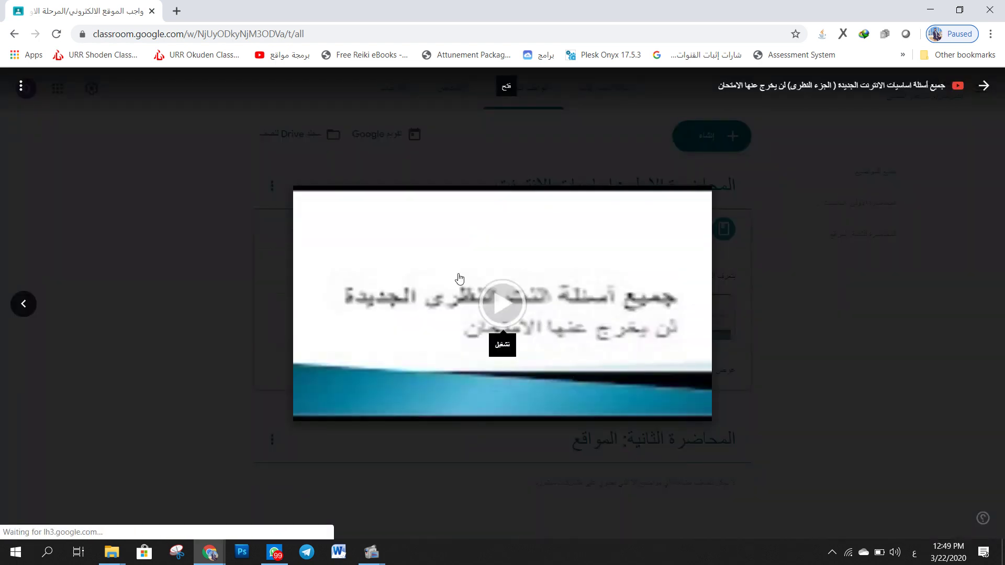
pyautogui.click(503, 316)
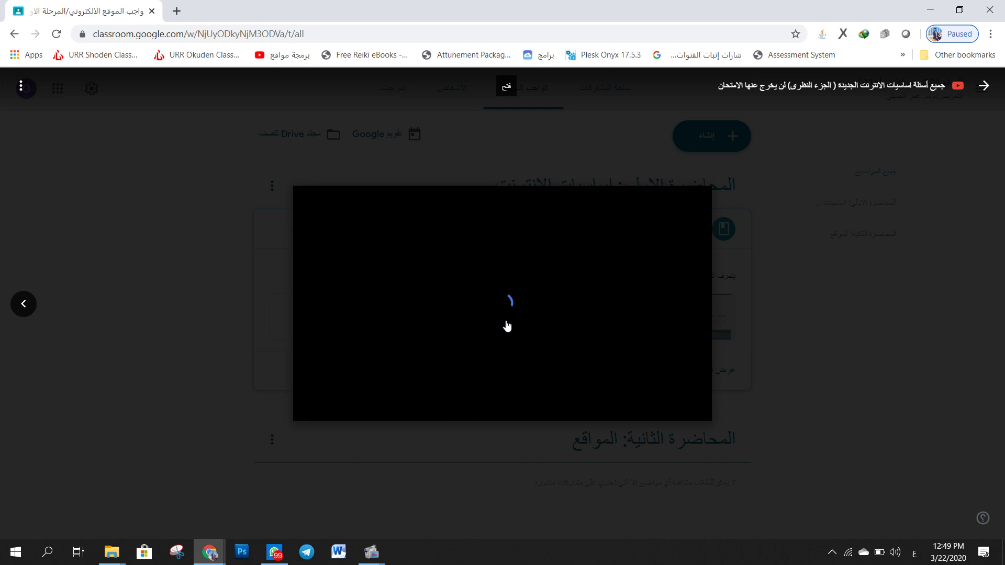
pyautogui.click(765, 293)
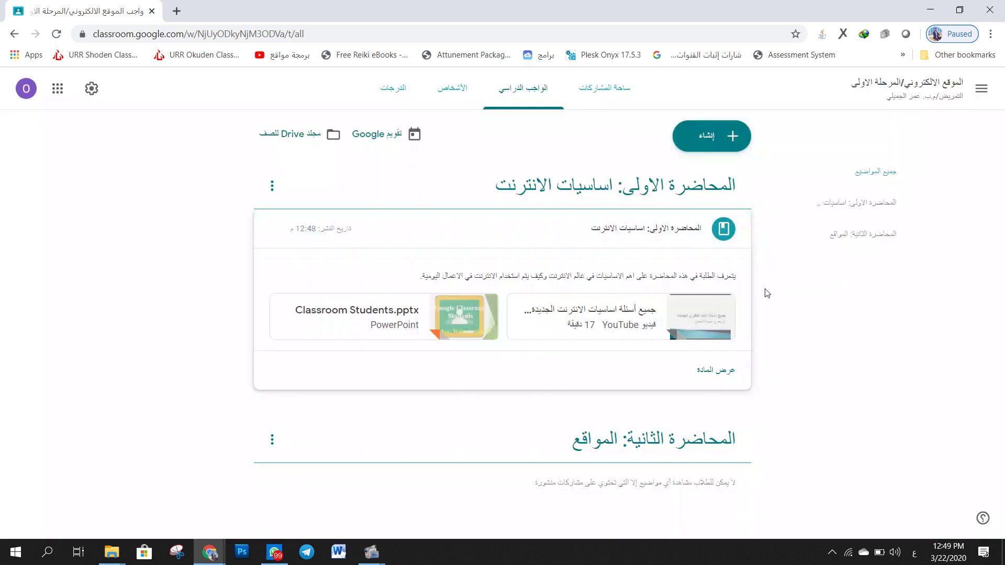
pyautogui.click(458, 300)
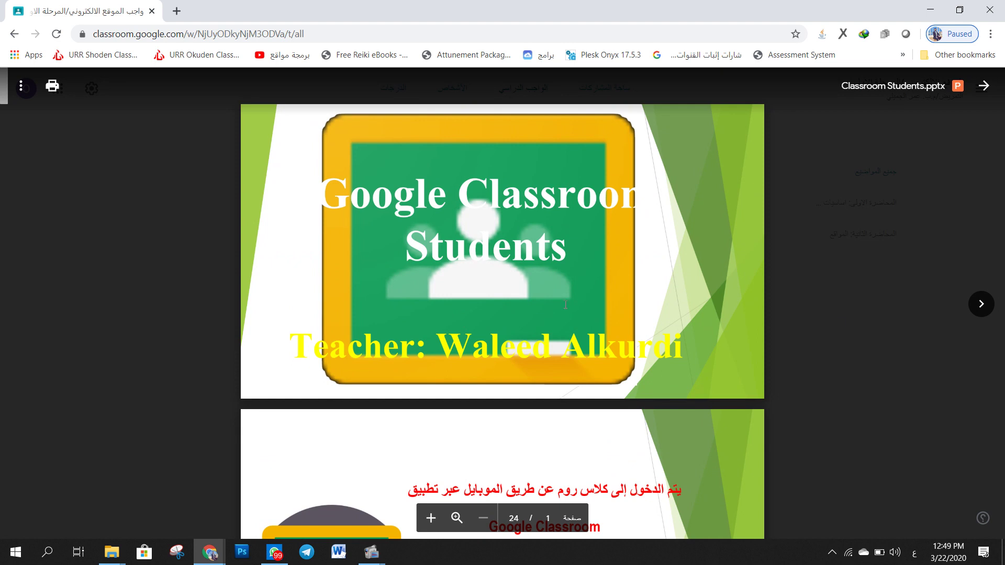
pyautogui.click(984, 87)
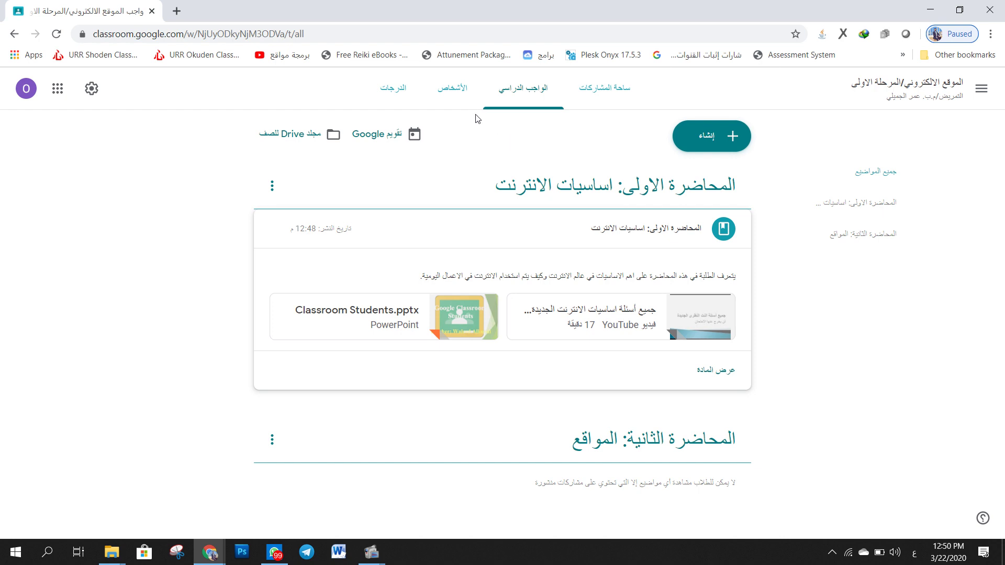
pyautogui.click(460, 99)
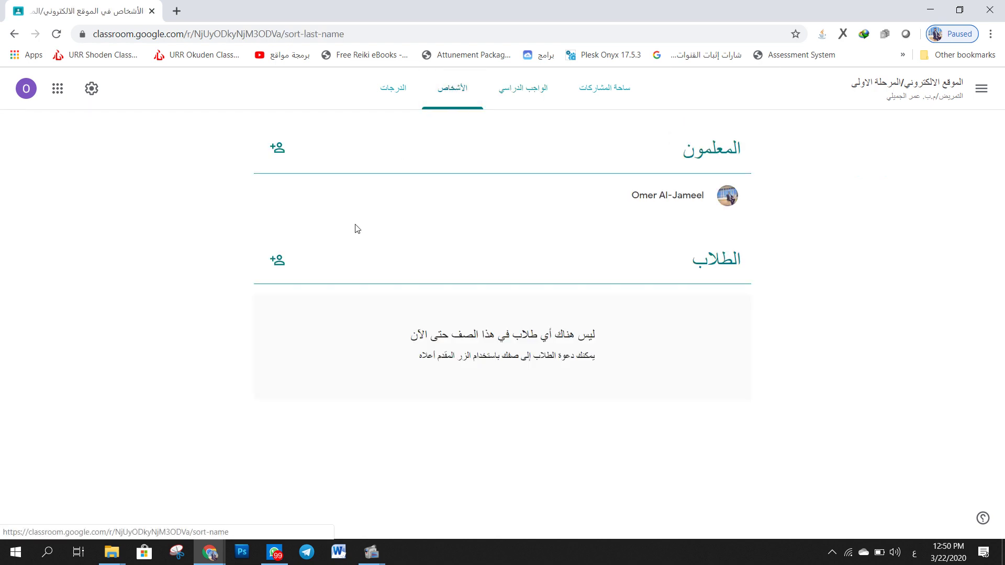
# - Start inviting a student by their e-mail address, then cancel the invitation
pyautogui.click(280, 261)
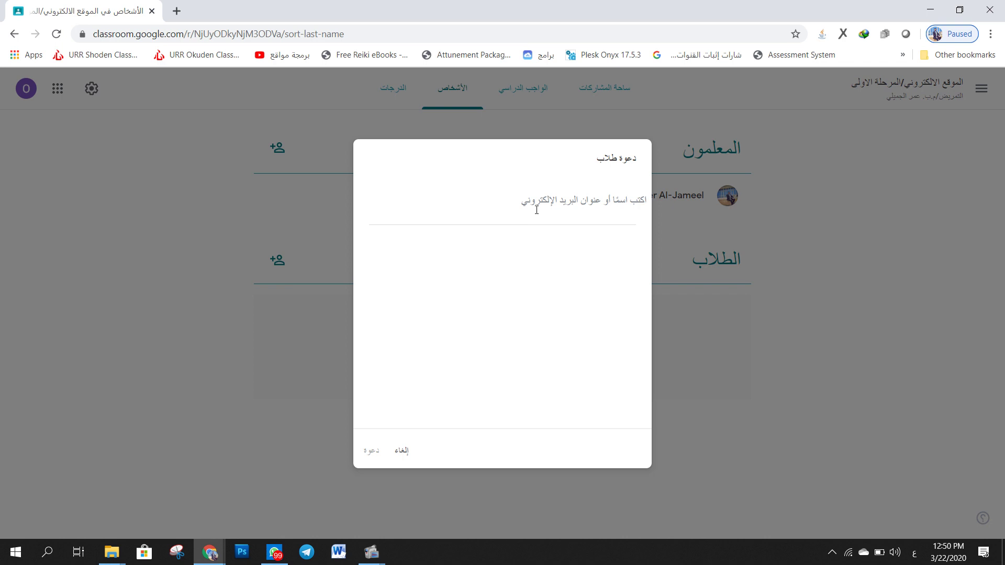
pyautogui.hotkey('alt', 'shift')
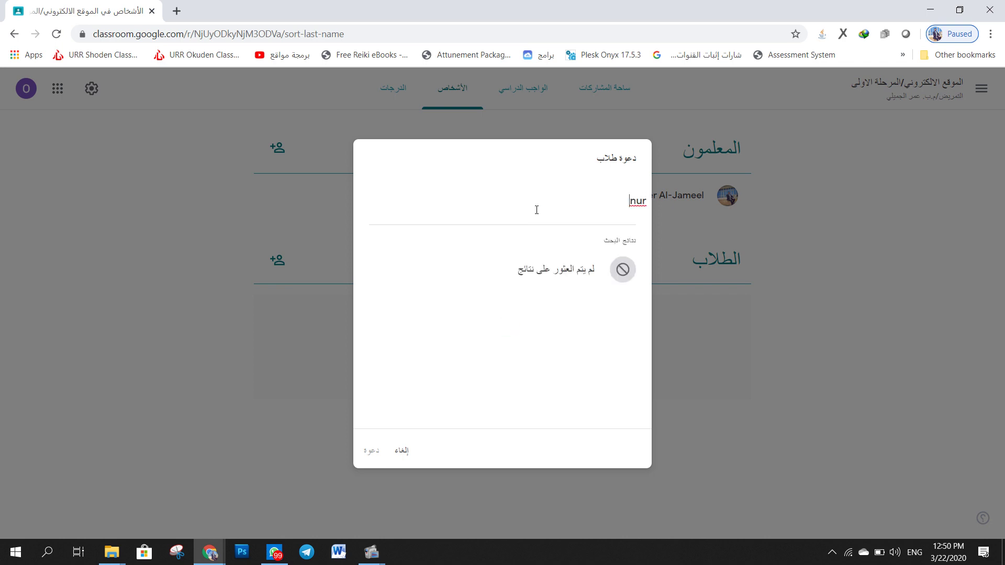
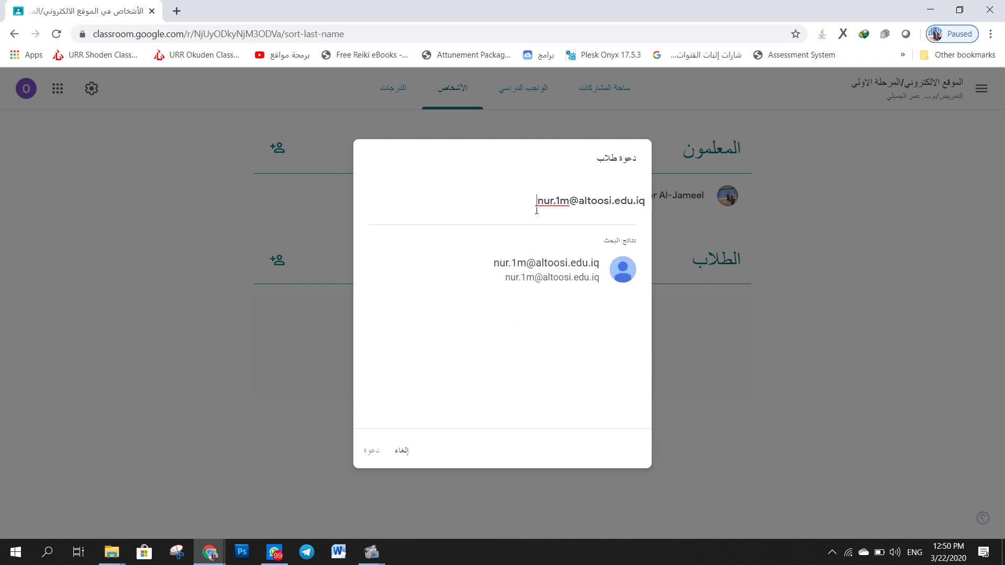
pyautogui.click(547, 270)
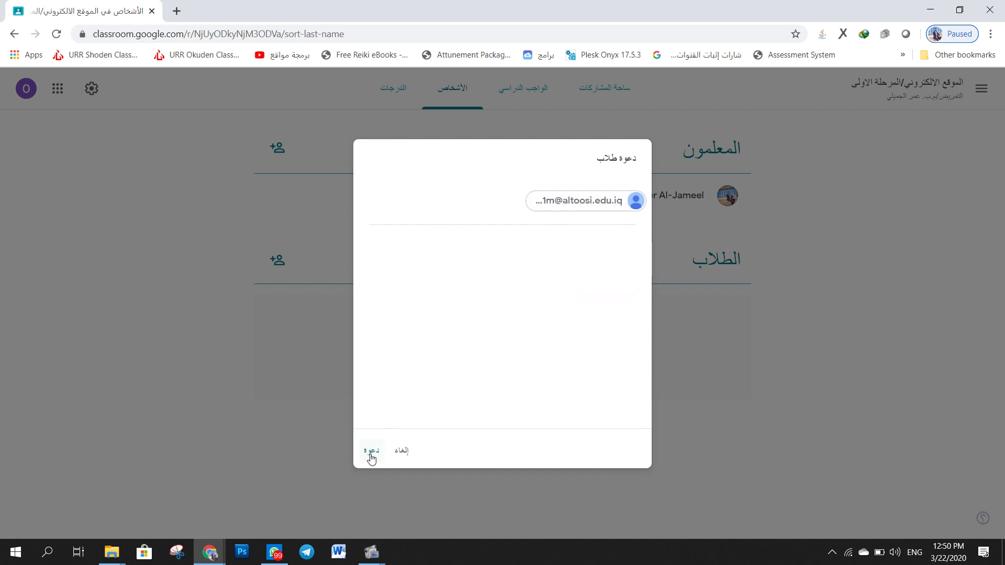
pyautogui.click(398, 457)
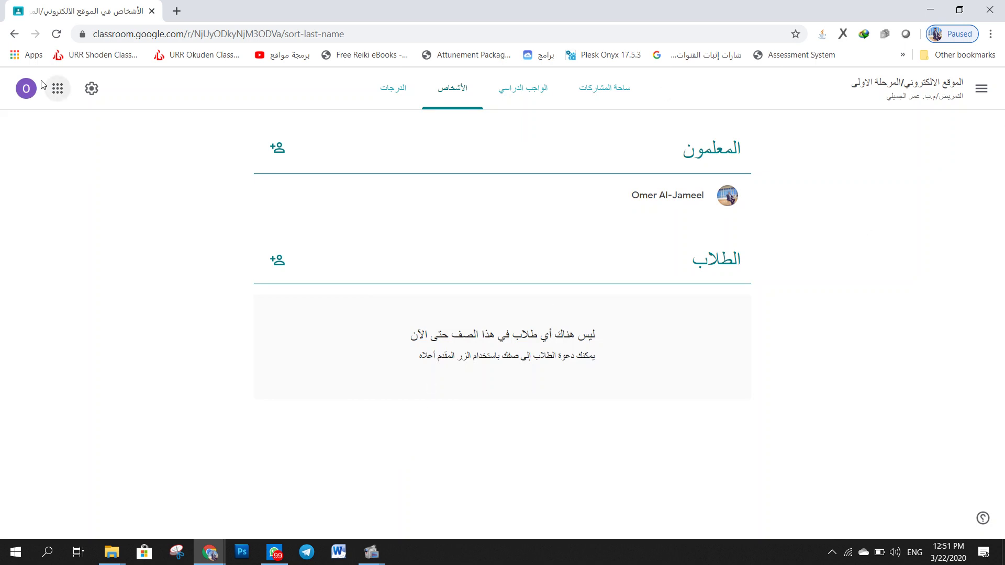
pyautogui.click(92, 90)
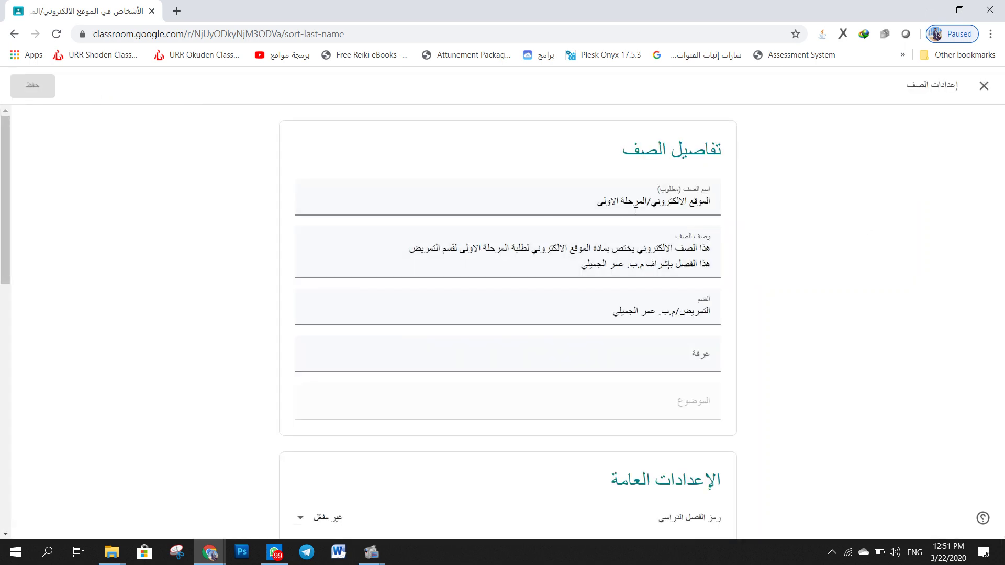
# - Append '/صباحي' to the class name, making it 'الموقع الالكتروني/المرحلة الاولى/صباحي', and save
pyautogui.click(595, 204)
pyautogui.hotkey('alt', 'shift')
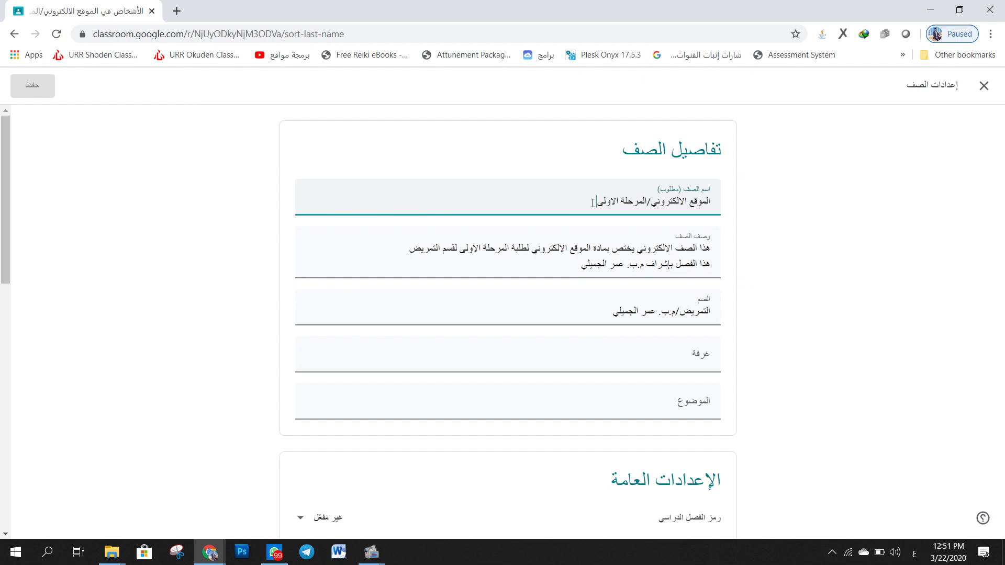
pyautogui.write('/صباحي')
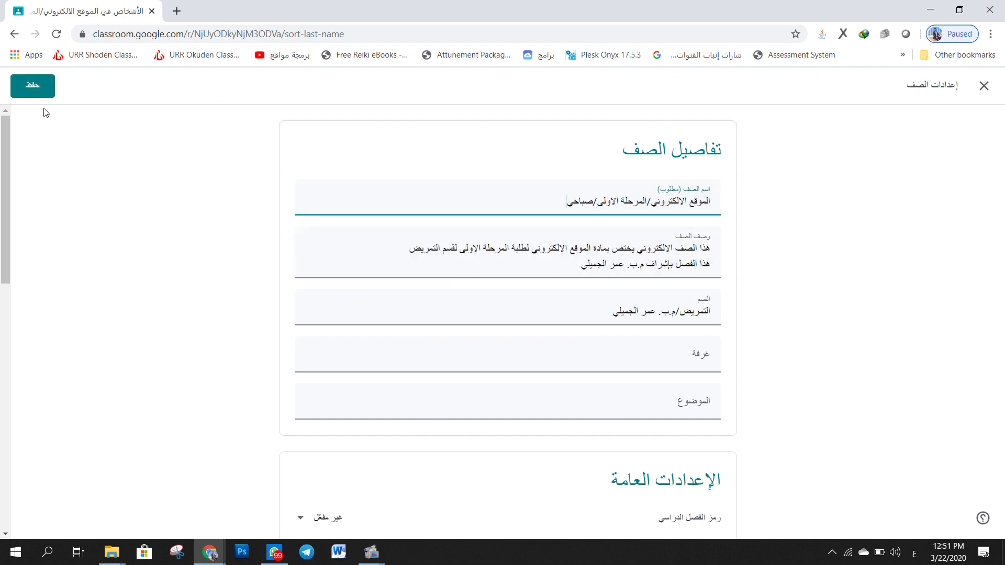
pyautogui.click(14, 90)
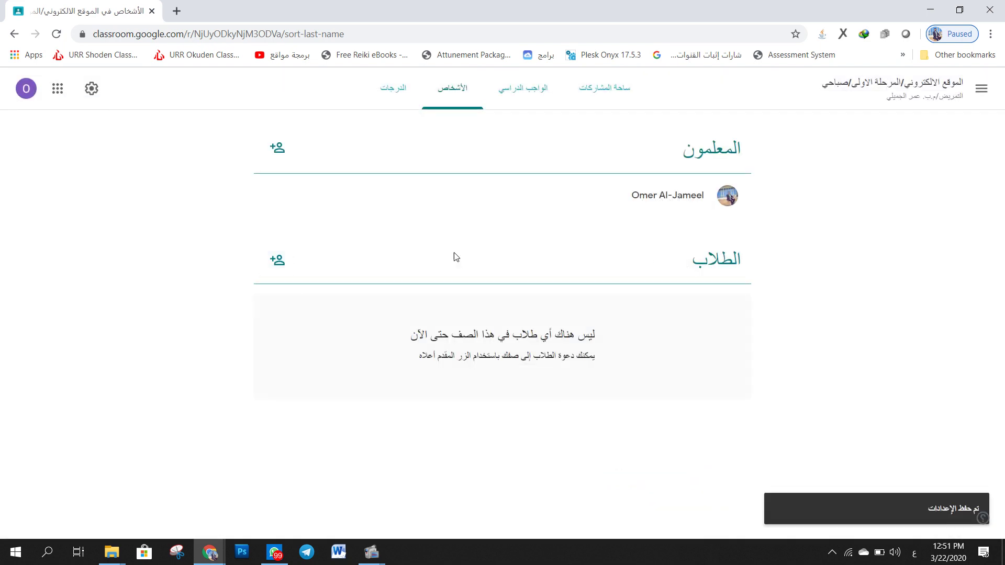
pyautogui.click(283, 260)
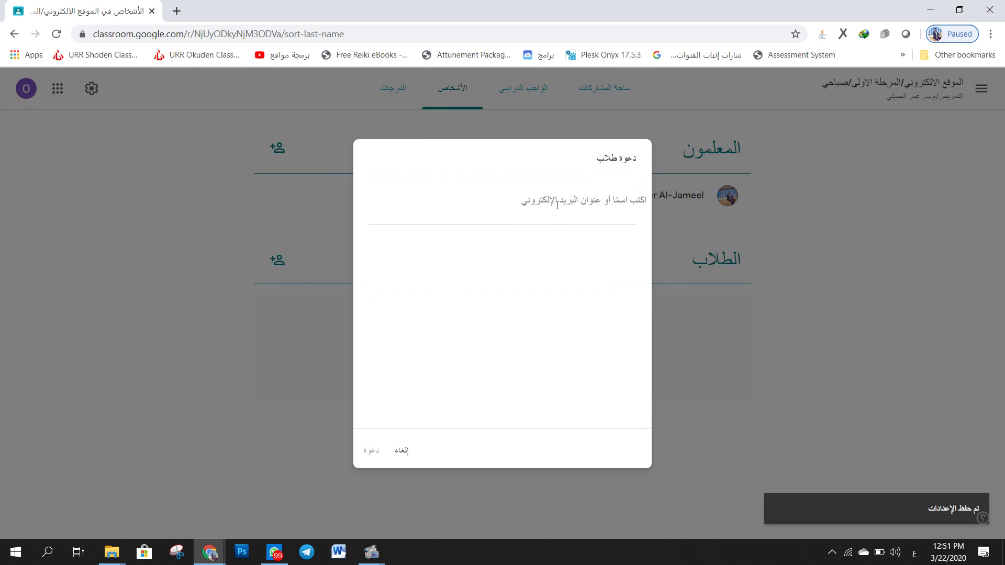
pyautogui.hotkey('alt', 'shift')
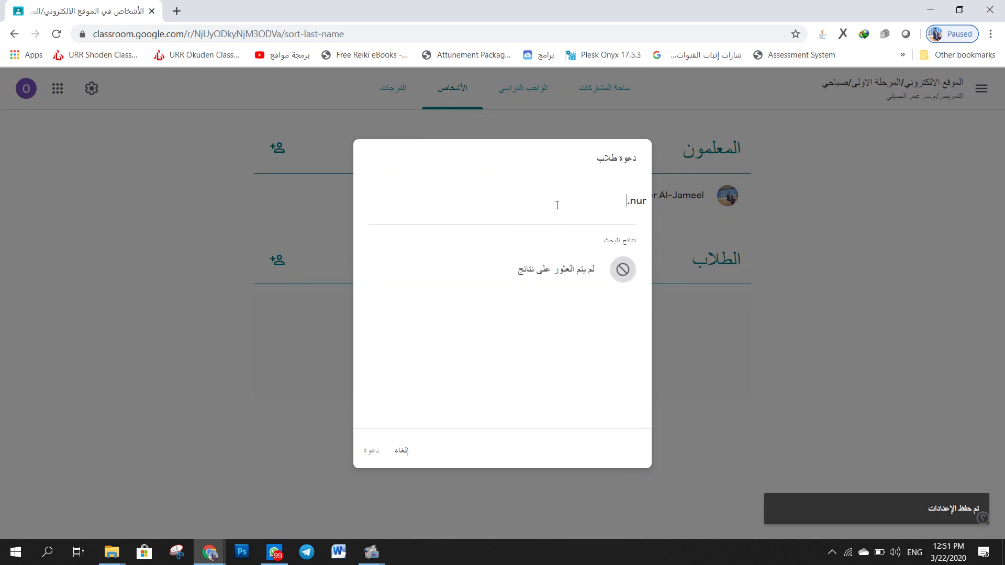
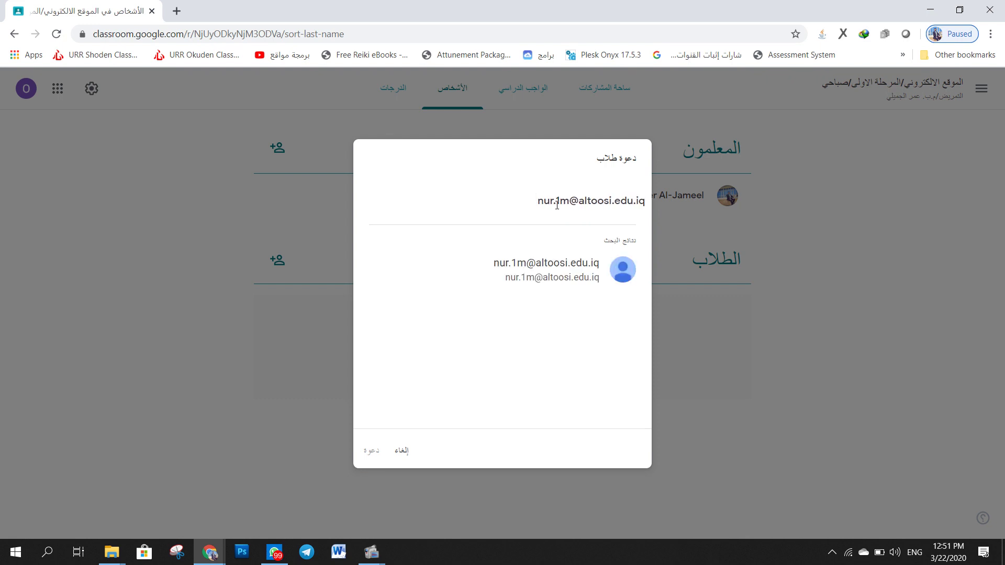
pyautogui.click(557, 269)
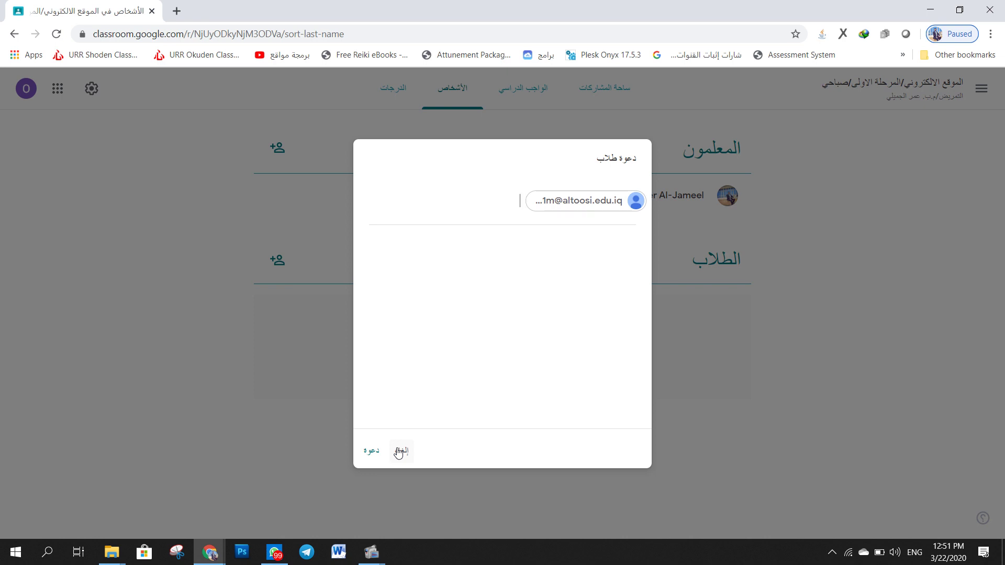
pyautogui.click(400, 451)
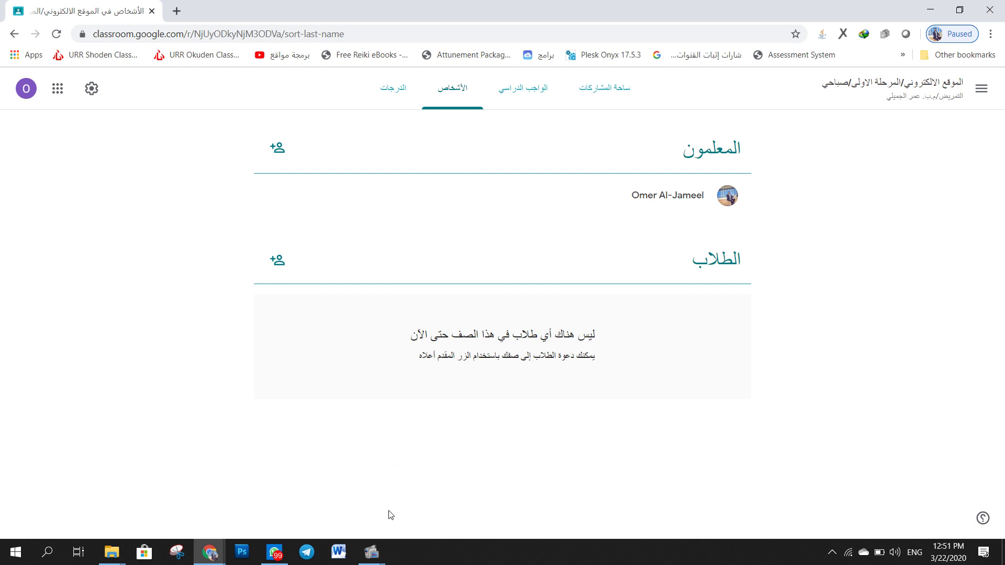
# - Bring the Screen Record control window to the front over the Classroom People page
pyautogui.moveTo(386, 553)
pyautogui.click(301, 490)
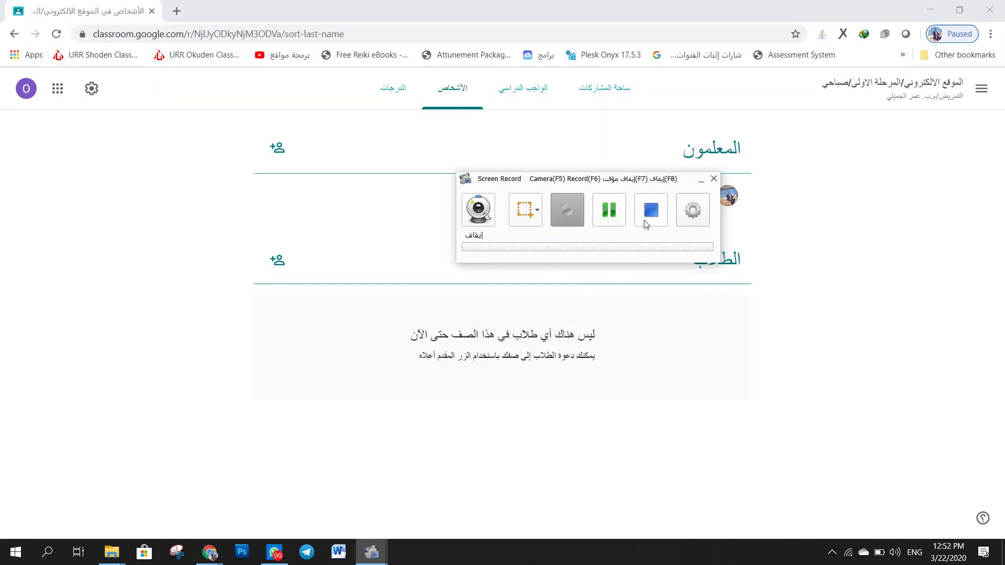